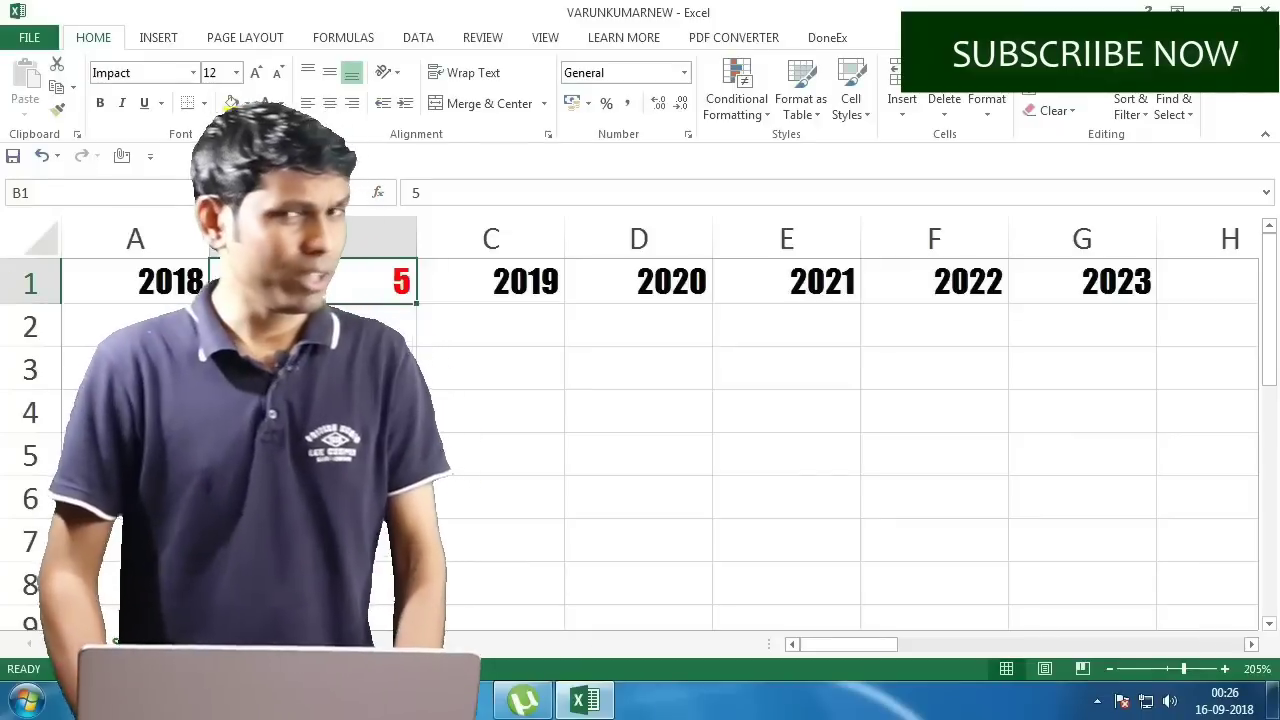
# Clear the year count in cell B1 and enter 1 there
pyautogui.press('Delete')
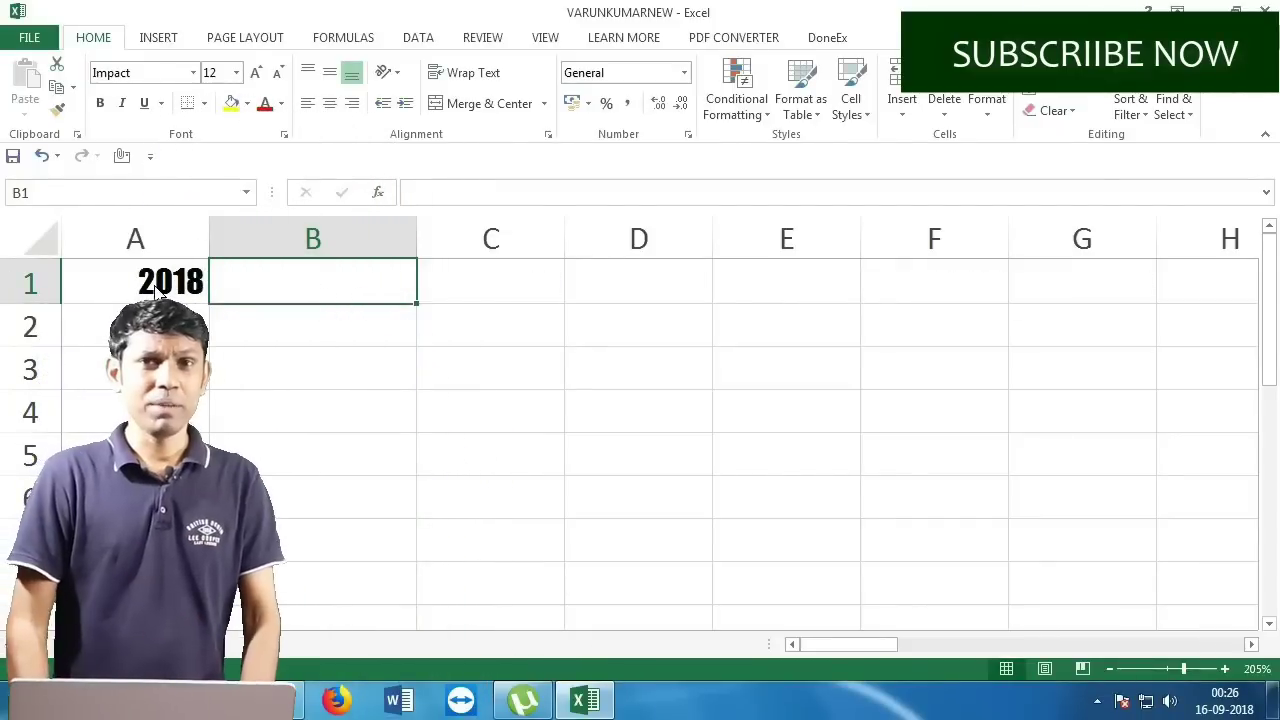
pyautogui.click(204, 293)
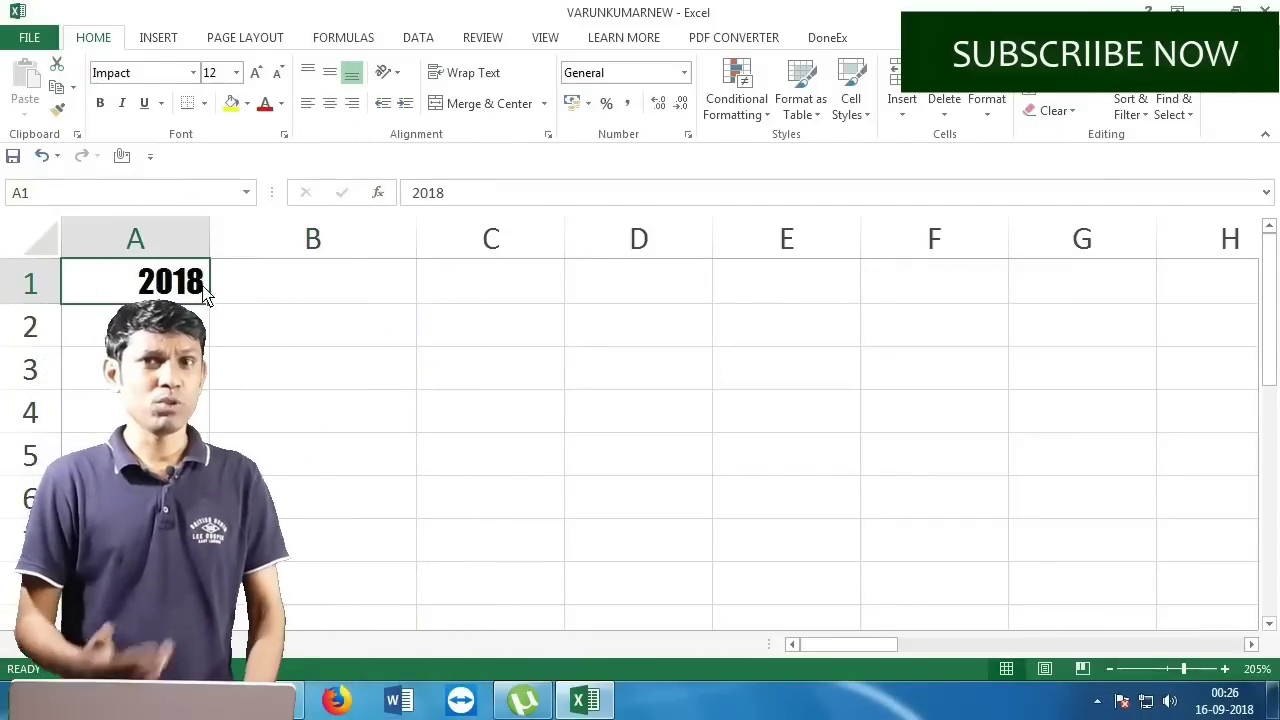
pyautogui.click(280, 292)
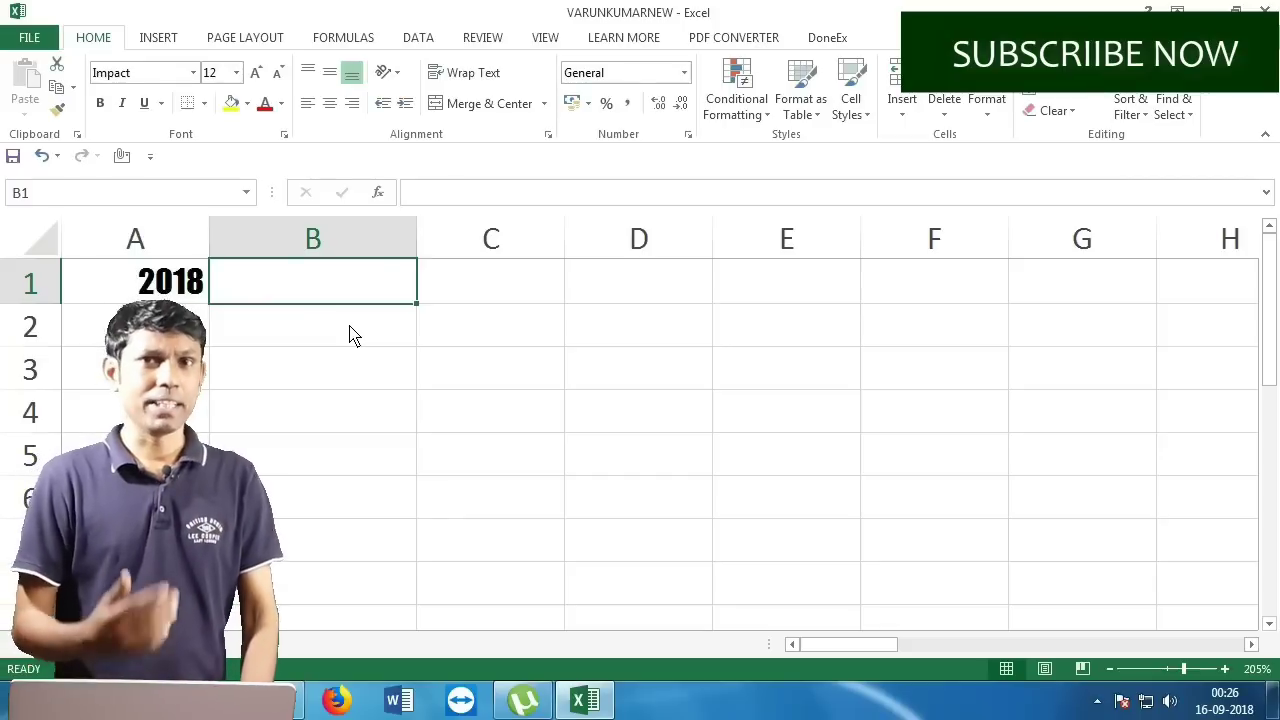
pyautogui.write('1')
pyautogui.press('Return')
pyautogui.press('Up')
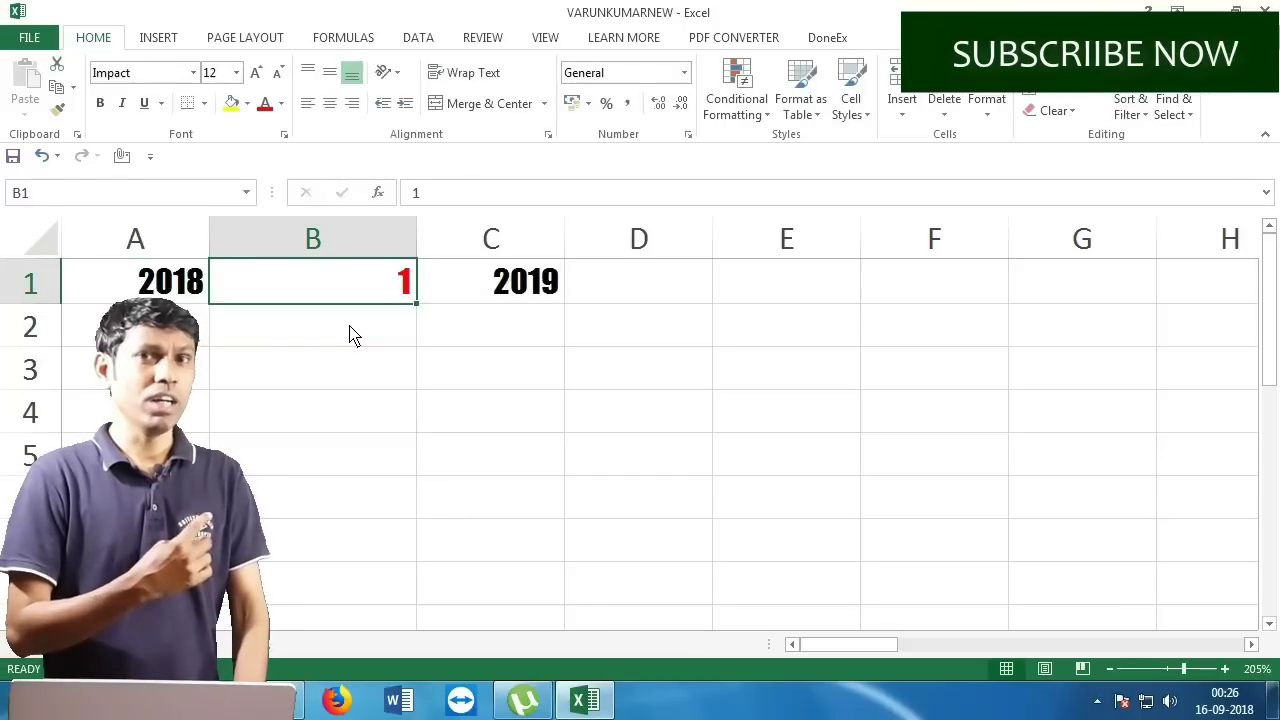
# Replace the year count in B1 successively with 2, 3 and 4 to try out the year list
pyautogui.write('2')
pyautogui.press('Return')
pyautogui.press('Up')
pyautogui.write('3')
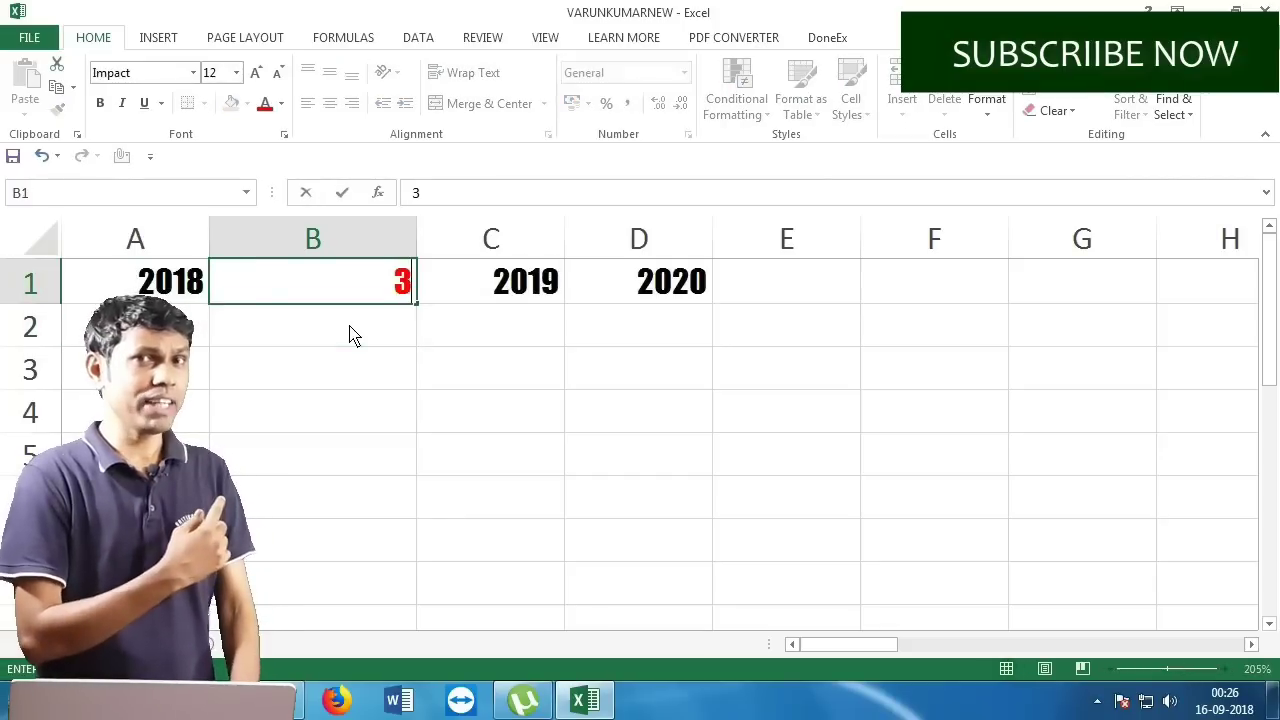
pyautogui.press('Return')
pyautogui.press('Up')
pyautogui.write('4')
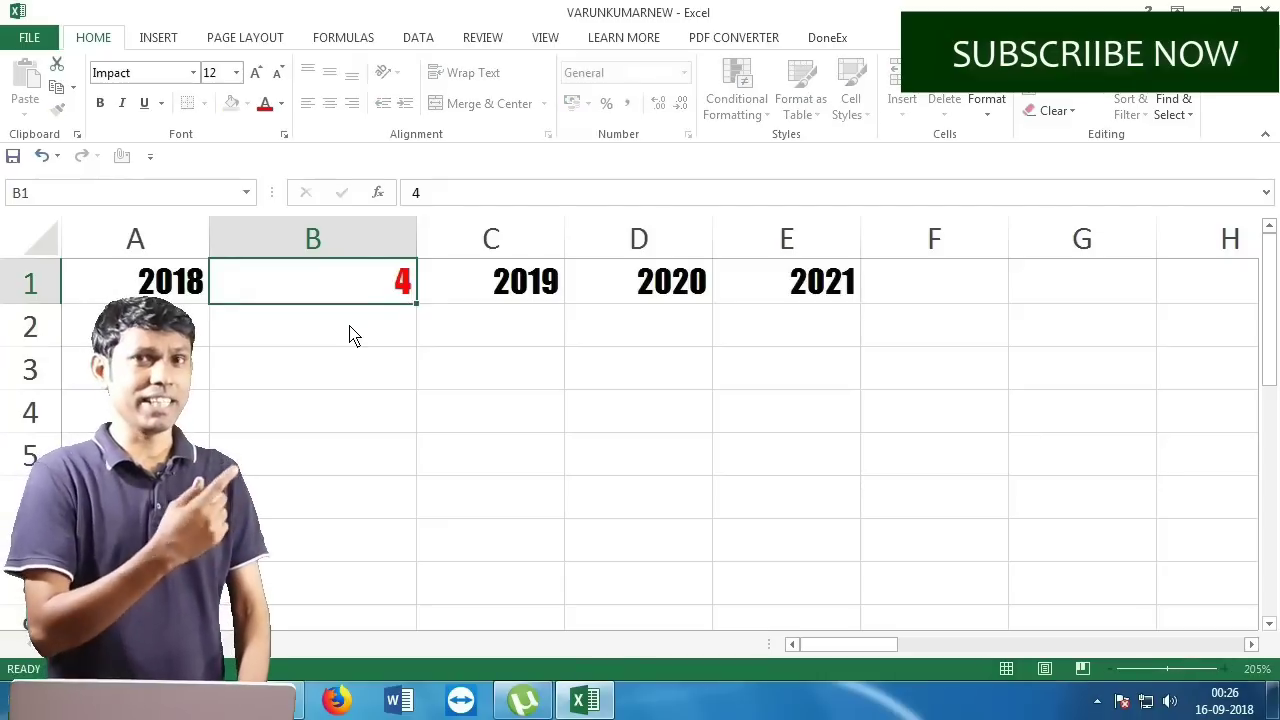
pyautogui.press('Return')
# Enter 5 as the year count in B1 and clear the cell again
pyautogui.press('Up')
pyautogui.write('5')
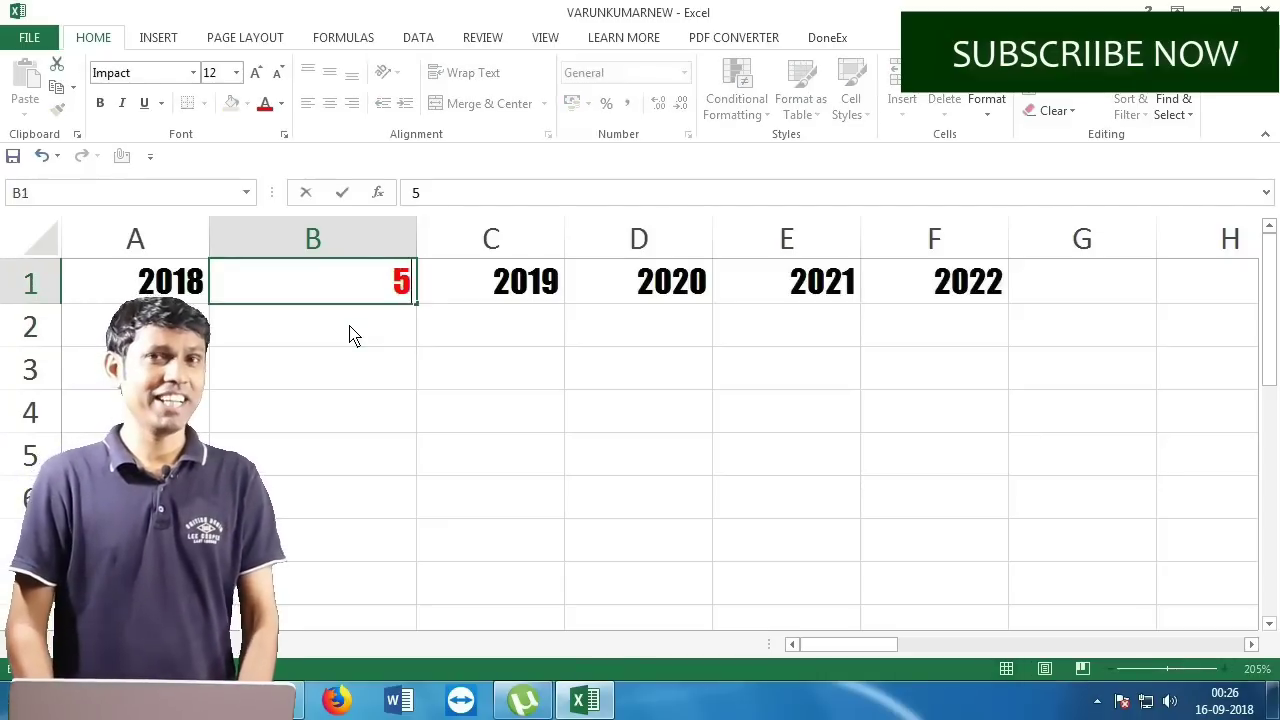
pyautogui.press('Return')
pyautogui.press('Up')
pyautogui.press('Delete')
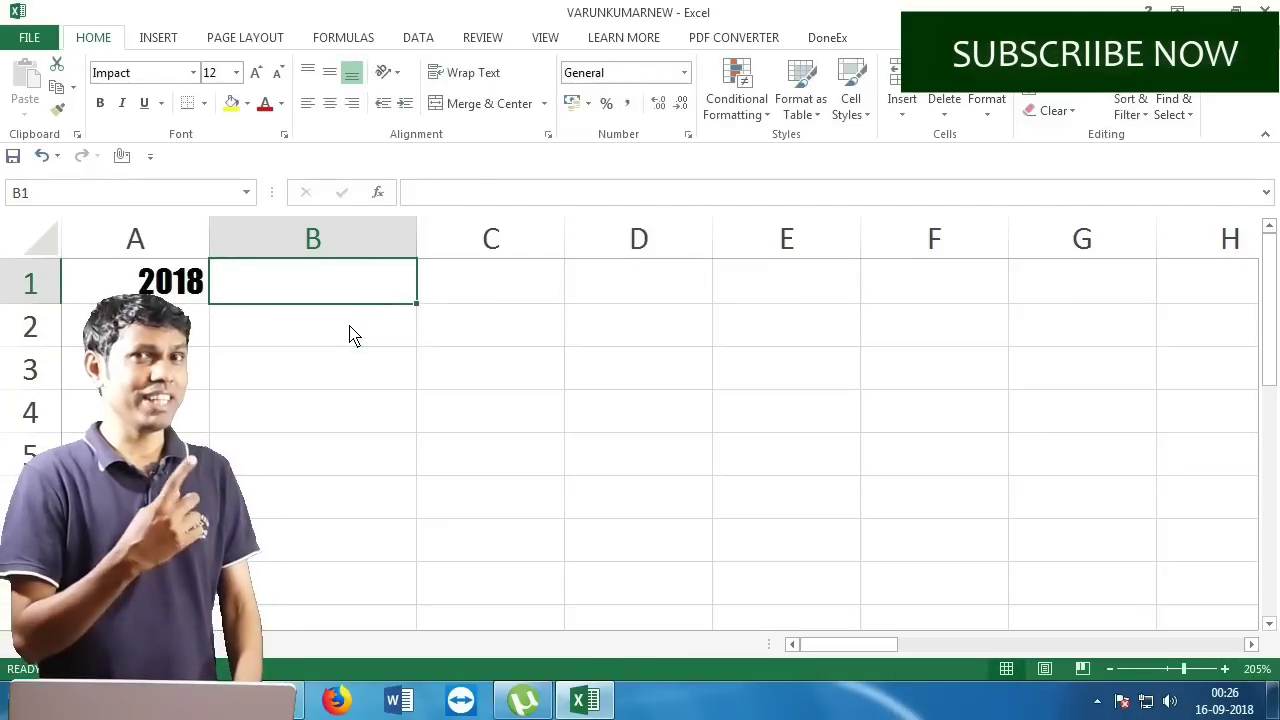
# Enter the year counts 5, 2 and 3 one after another in cell B1
pyautogui.write('5')
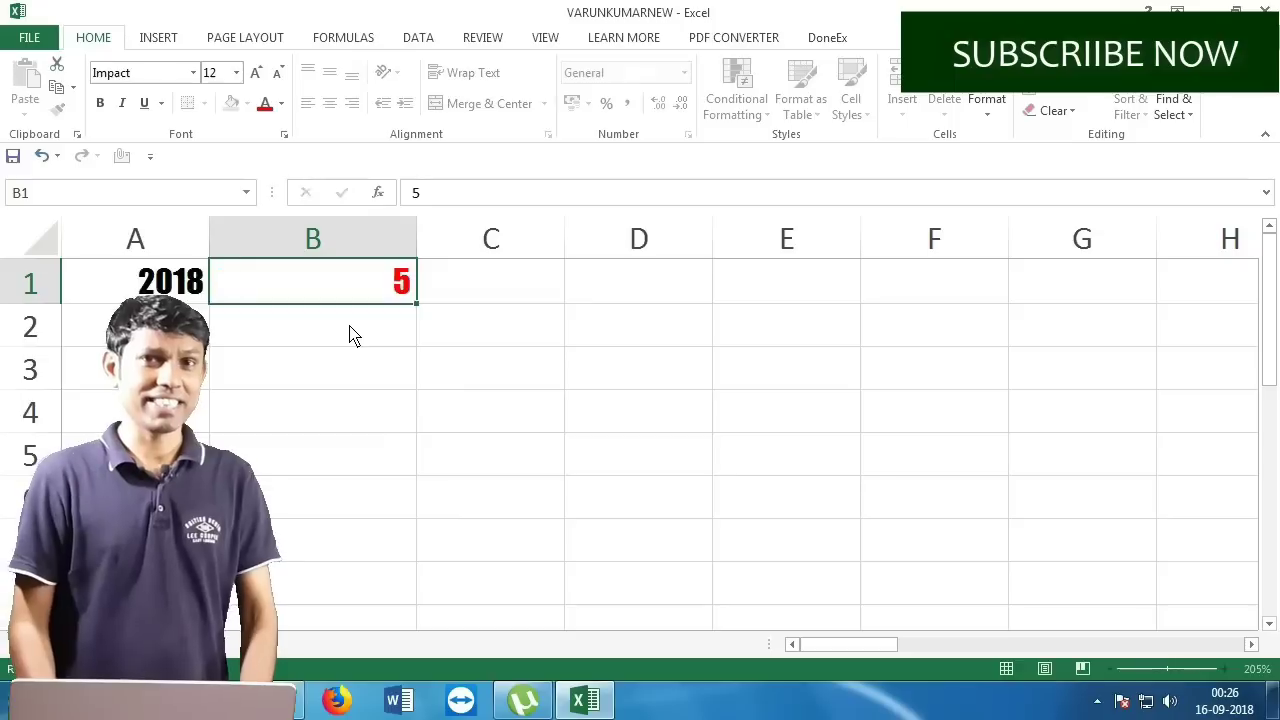
pyautogui.press('Return')
pyautogui.press('Up')
pyautogui.write('2')
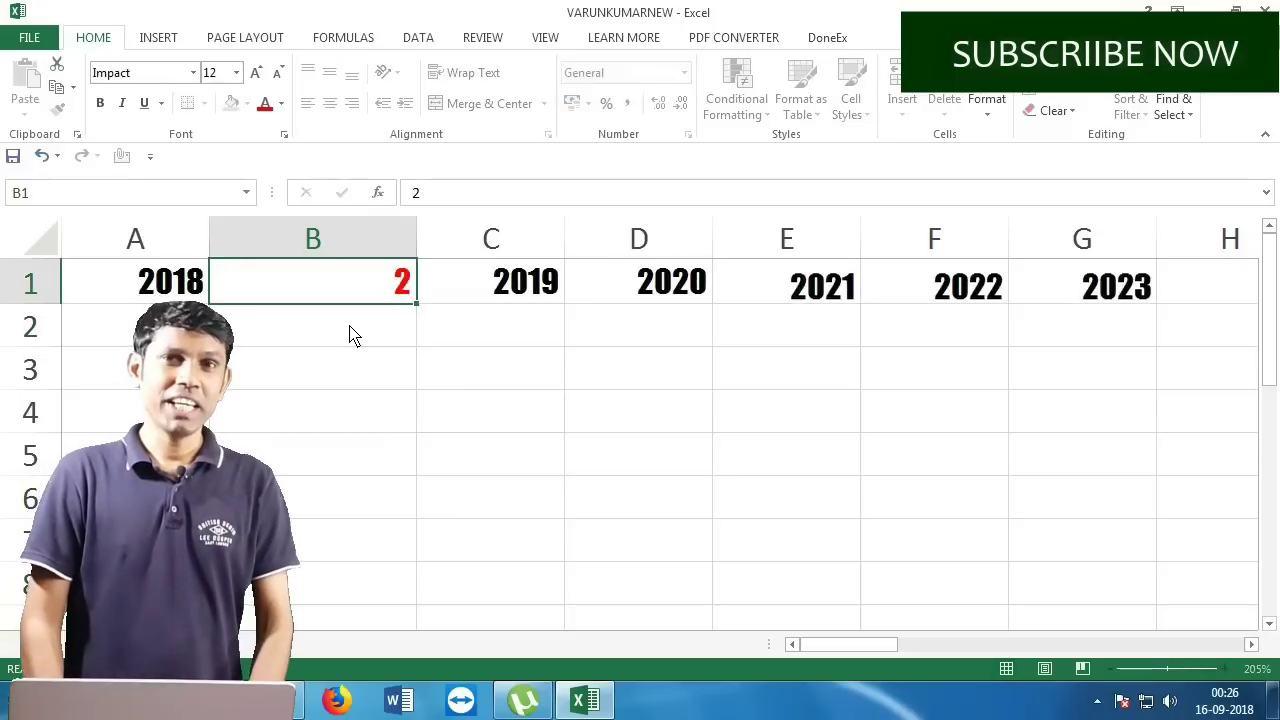
pyautogui.press('Return')
pyautogui.press('Up')
pyautogui.press('BackSpace')
pyautogui.write('3')
pyautogui.press('Return')
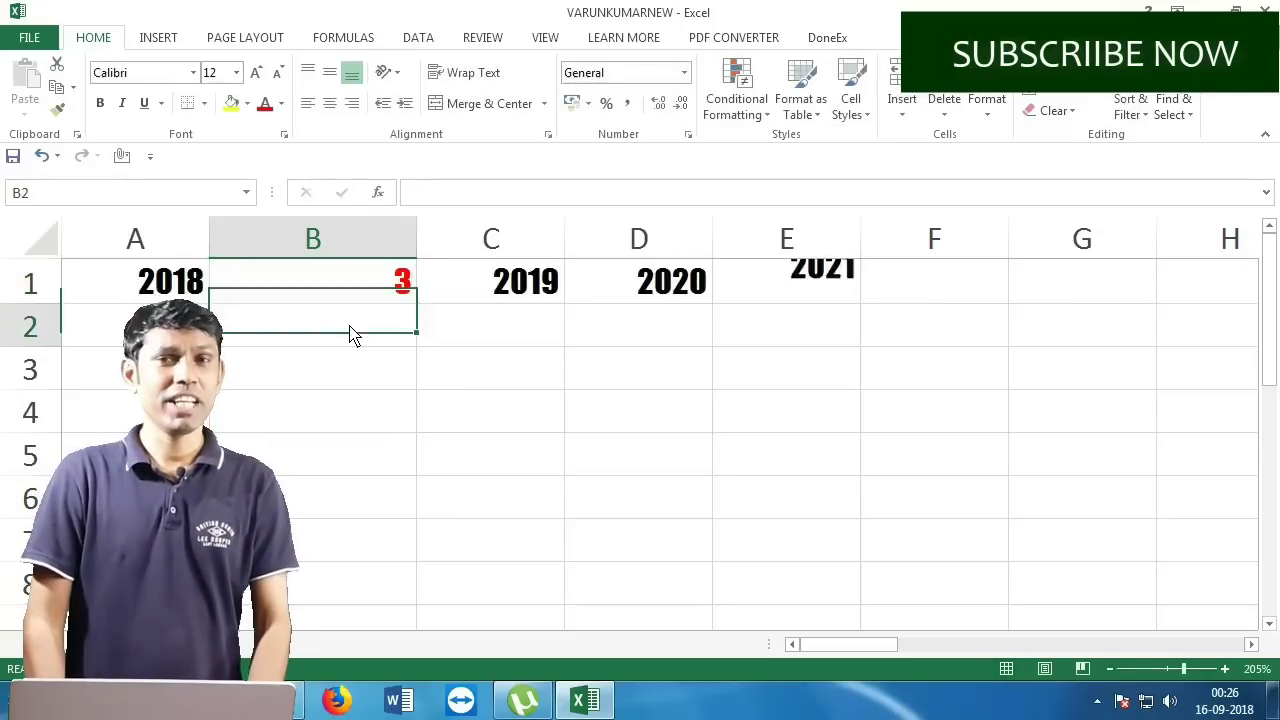
# Change the year count in B1 to 1 and after that to 5
pyautogui.press('Up')
pyautogui.write('1')
pyautogui.press('Return')
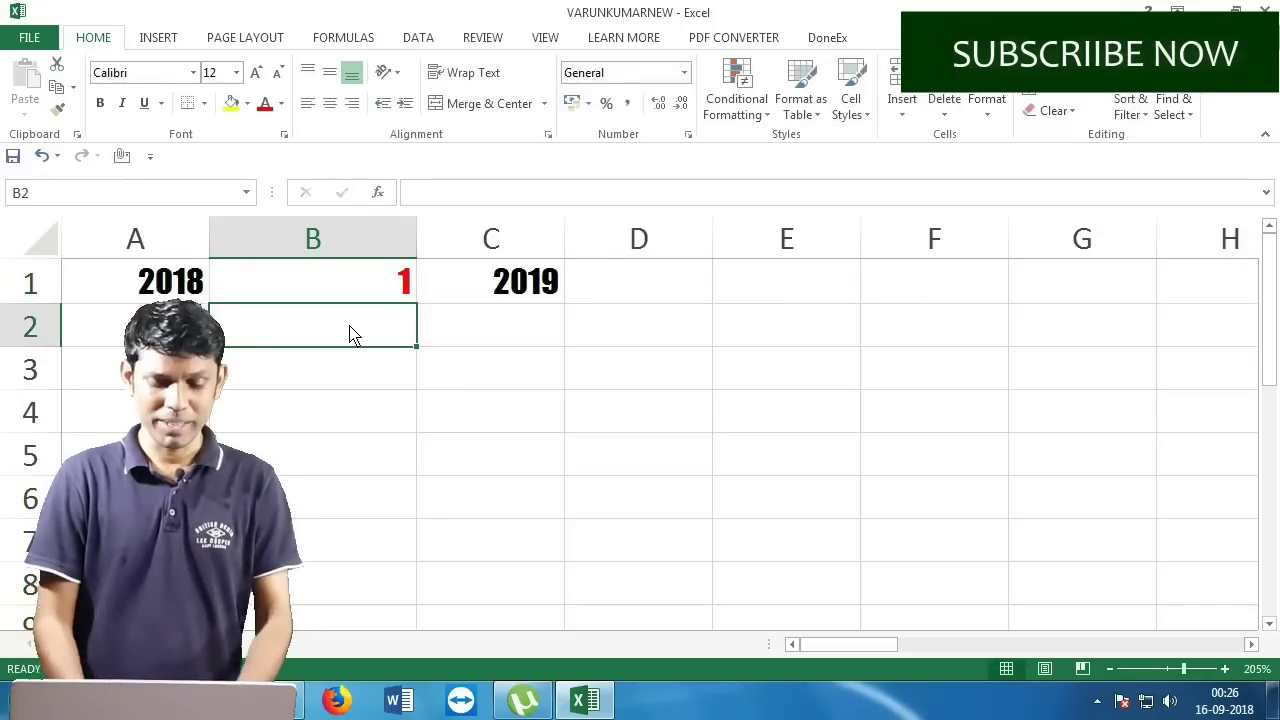
pyautogui.press('Up')
pyautogui.write('5')
pyautogui.press('Return')
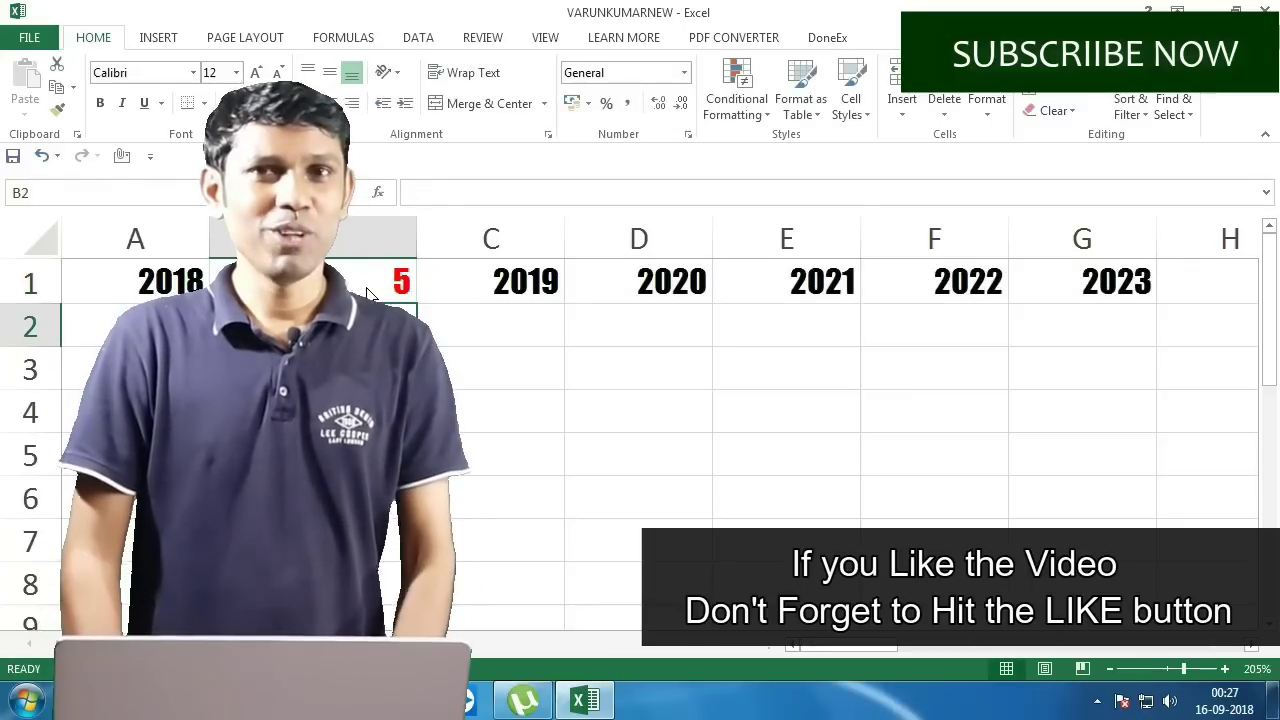
# Reduce the year count in B1 step by step to 4, 3 and 2
pyautogui.click(197, 284)
pyautogui.press('Right')
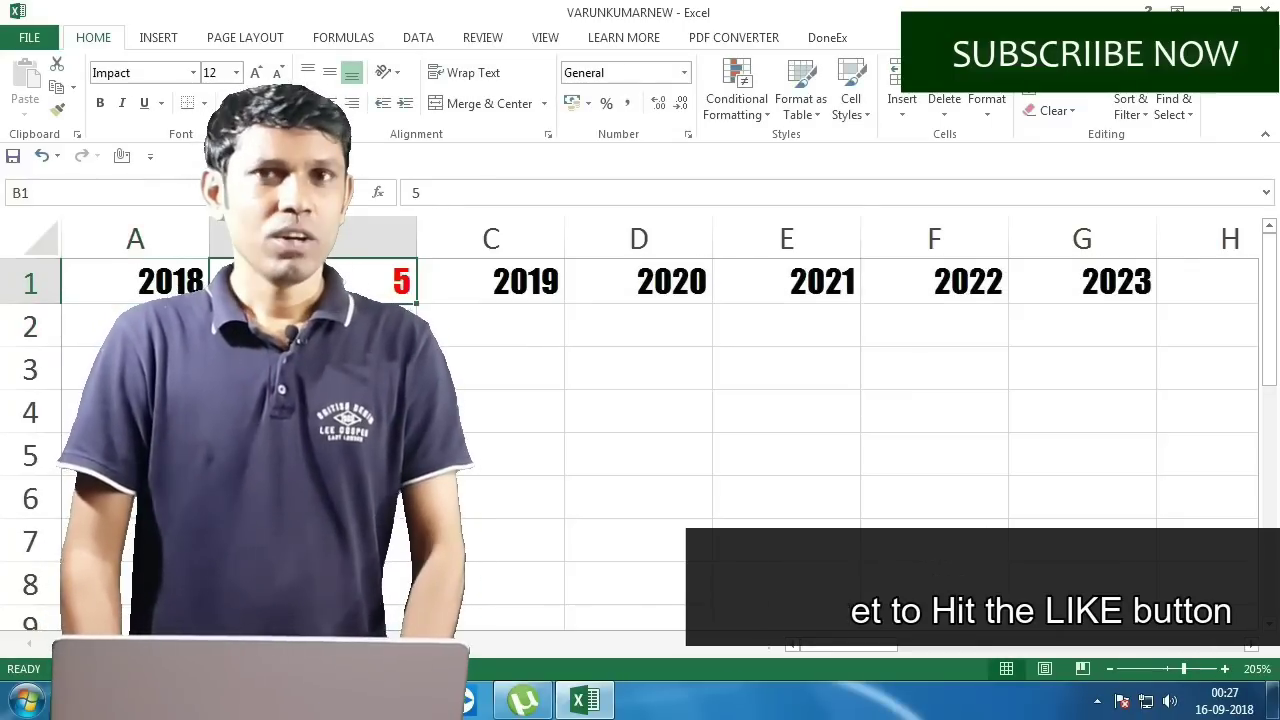
pyautogui.write('4')
pyautogui.press('Return')
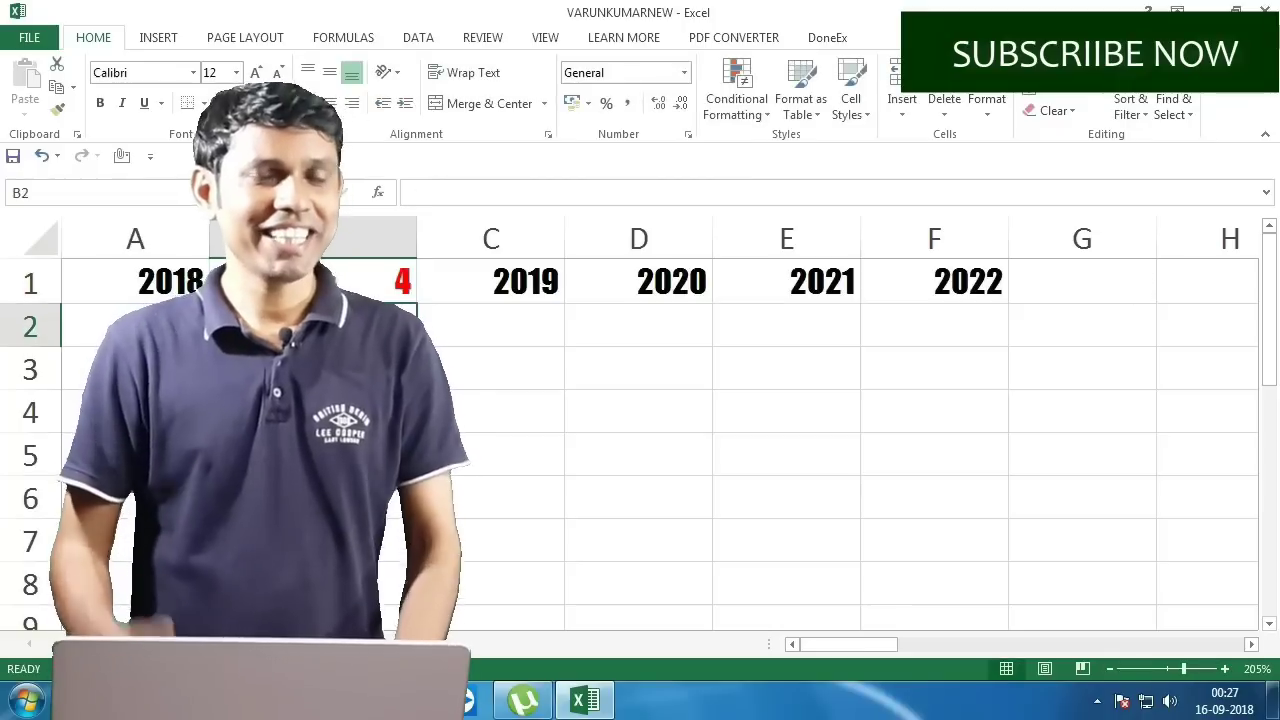
pyautogui.press('Up')
pyautogui.write('3')
pyautogui.press('Return')
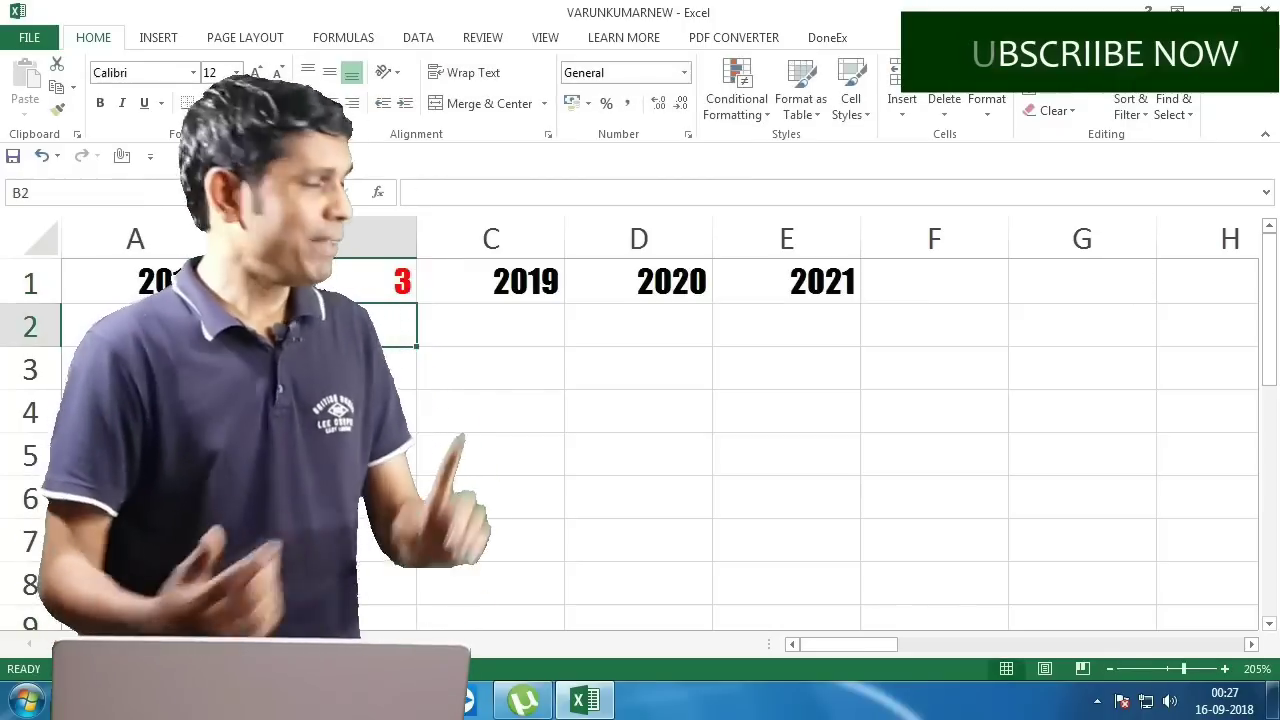
pyautogui.press('Up')
pyautogui.write('2')
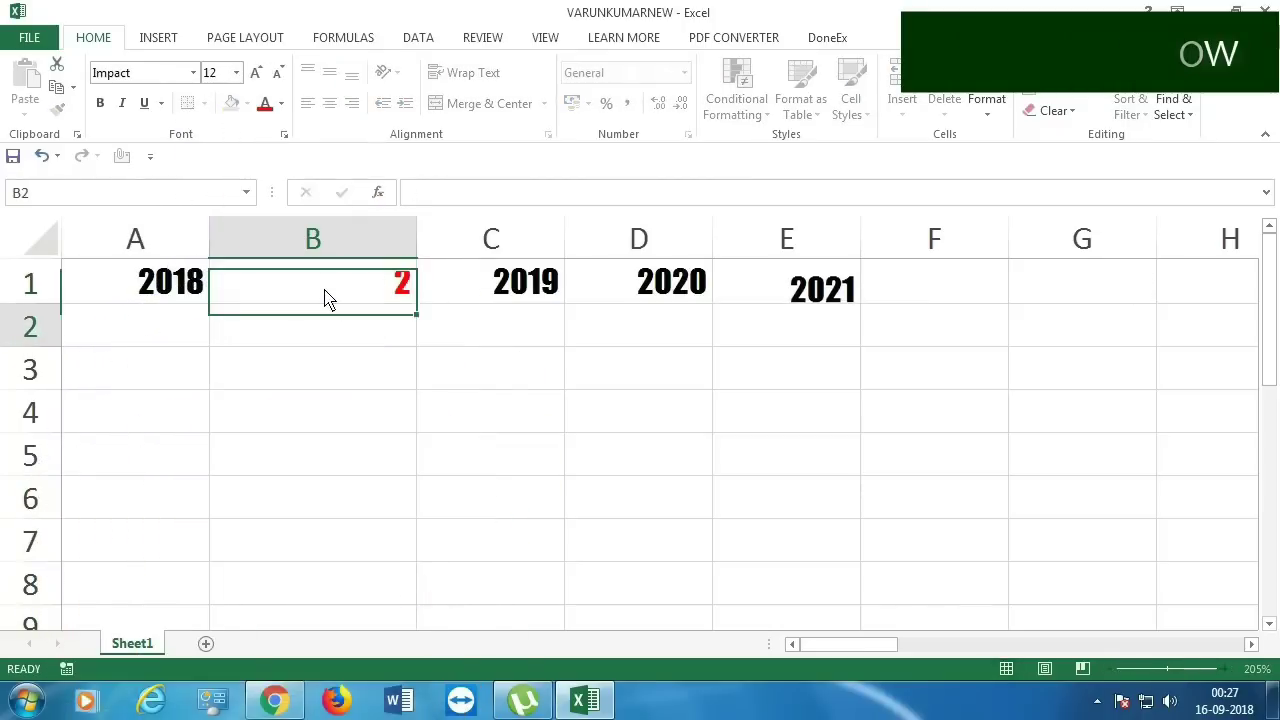
pyautogui.press('Return')
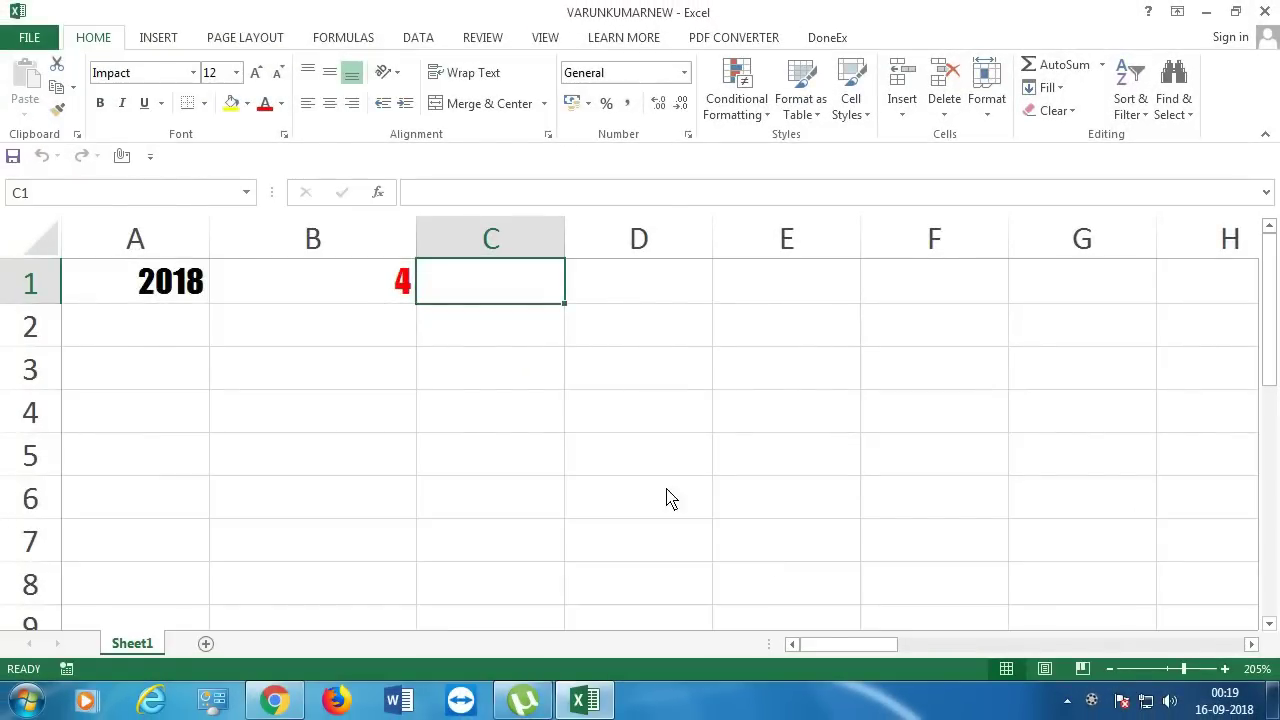
# Set the year count in cell B1 to 3
pyautogui.click(185, 284)
pyautogui.click(420, 289)
pyautogui.click(392, 287)
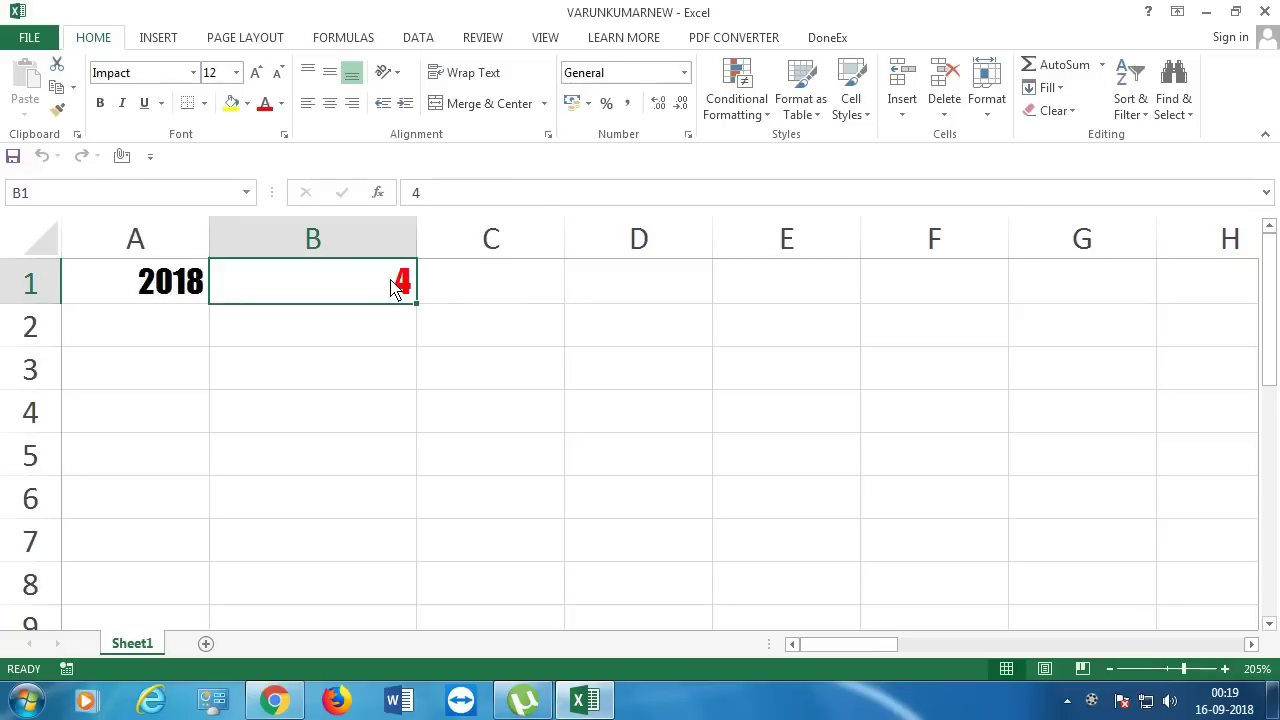
pyautogui.write('3')
pyautogui.press('Return')
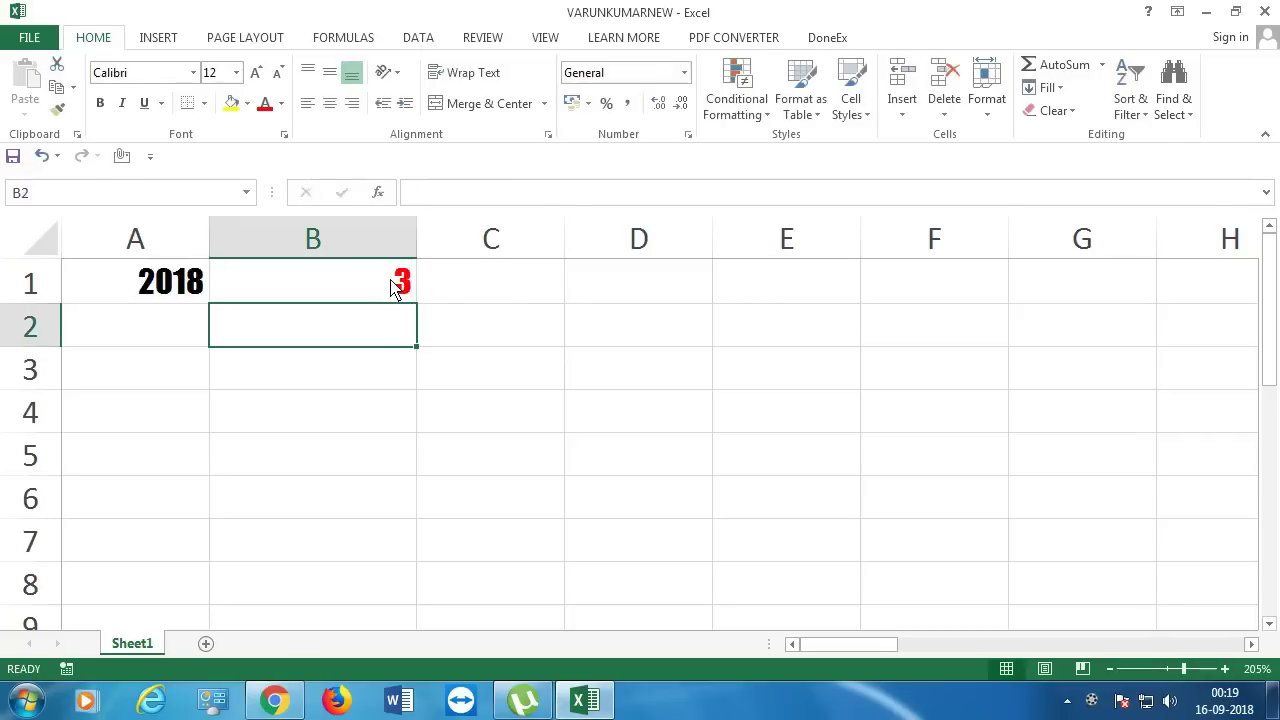
# Begin a formula in C1 with =IF(AND( and the first condition $B$1>0, using an absolute reference
pyautogui.click(517, 291)
pyautogui.moveTo(523, 289); pyautogui.dragTo(871, 289)
pyautogui.click(512, 290)
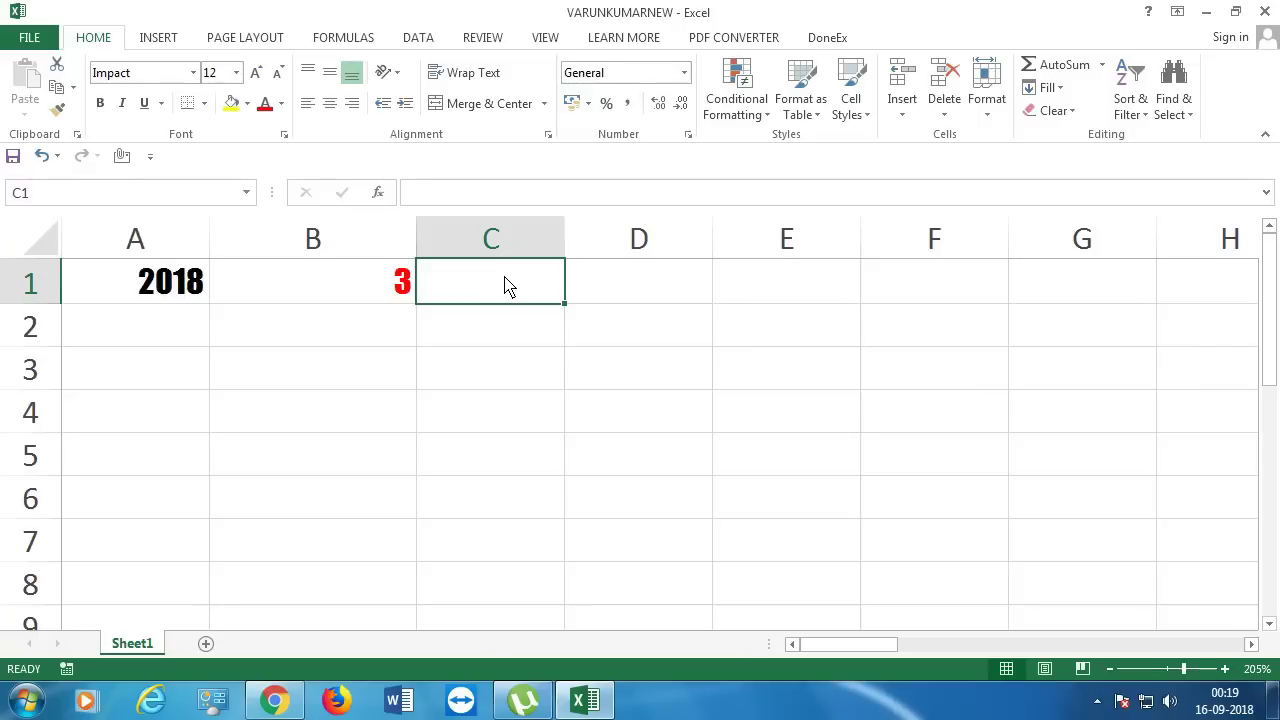
pyautogui.write('=IF')
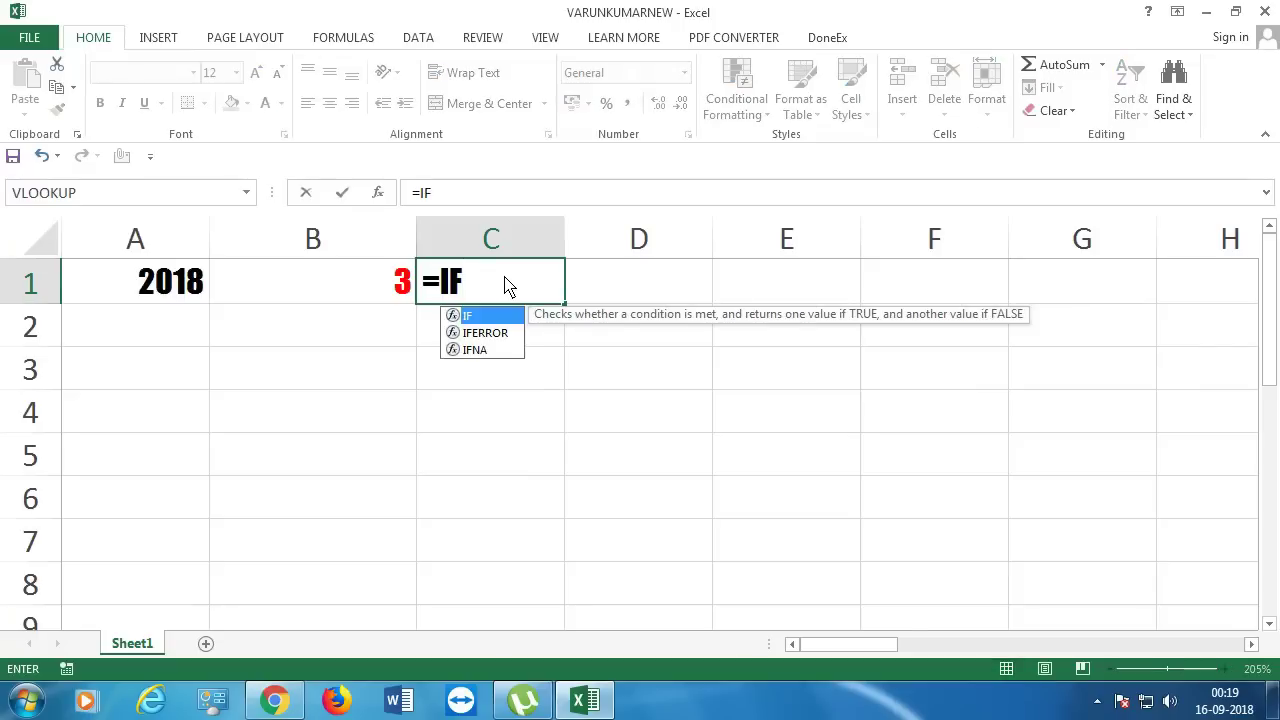
pyautogui.write('(')
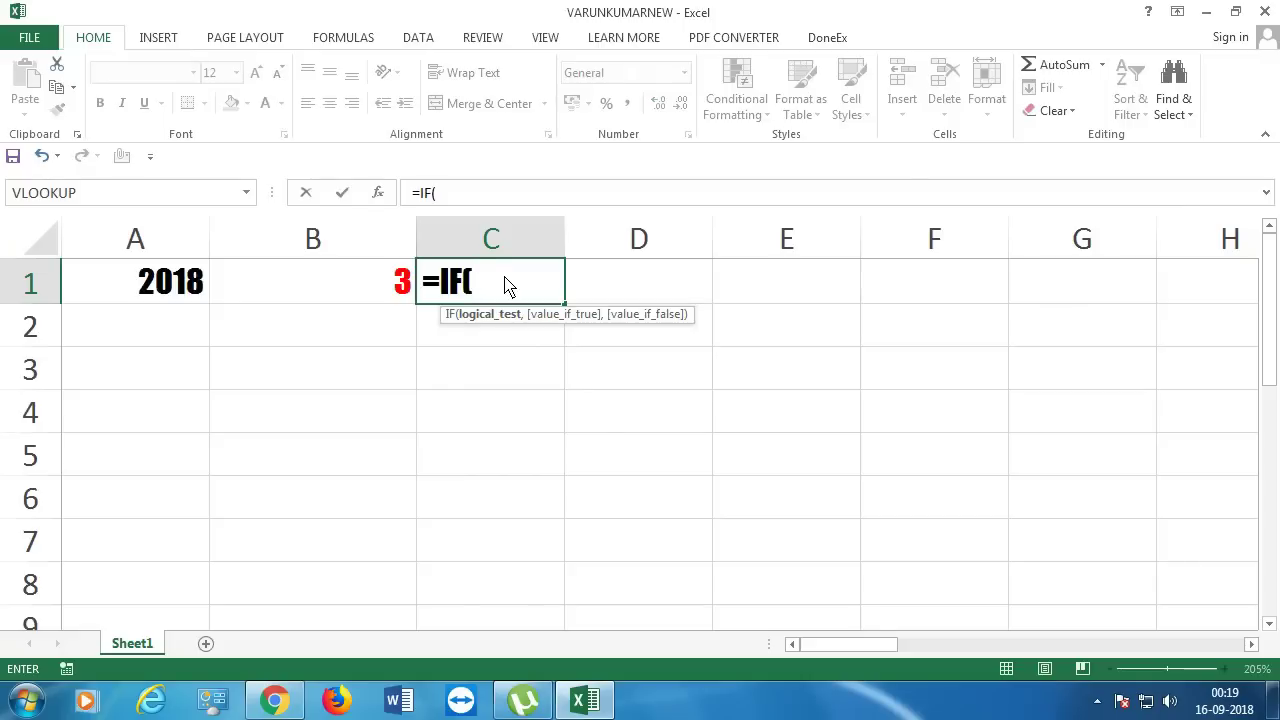
pyautogui.write('AND(')
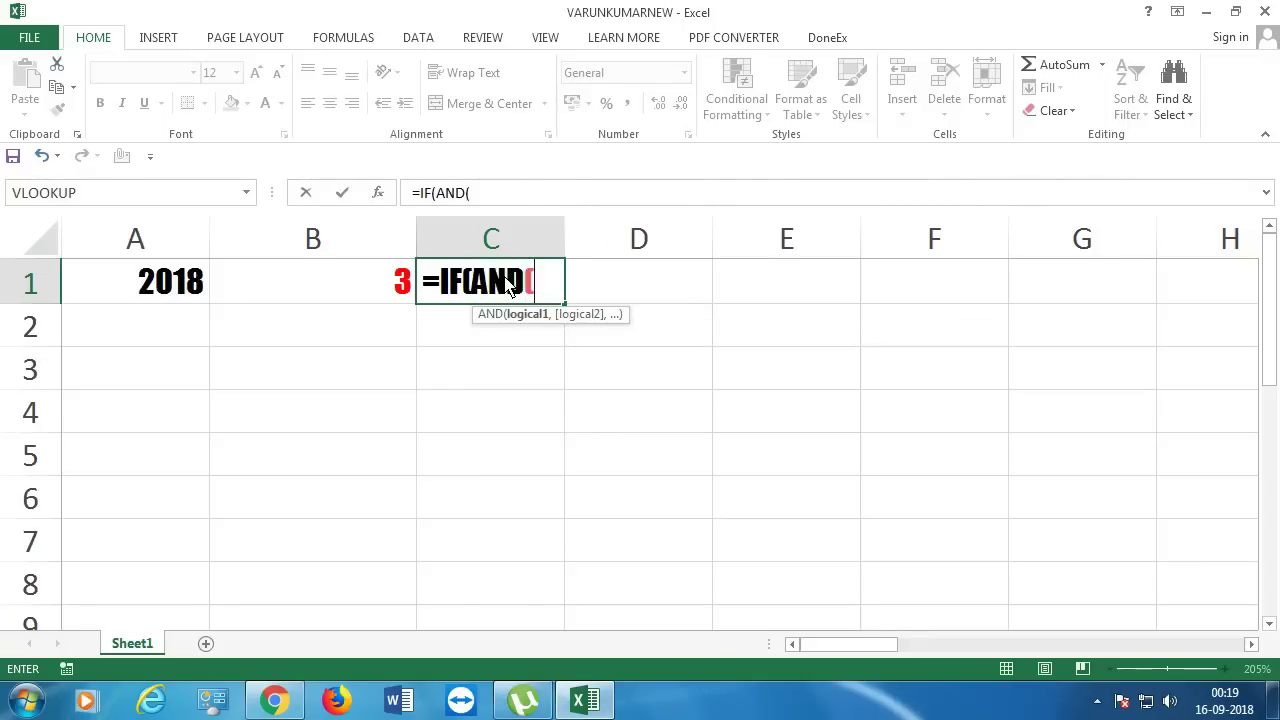
pyautogui.click(371, 294)
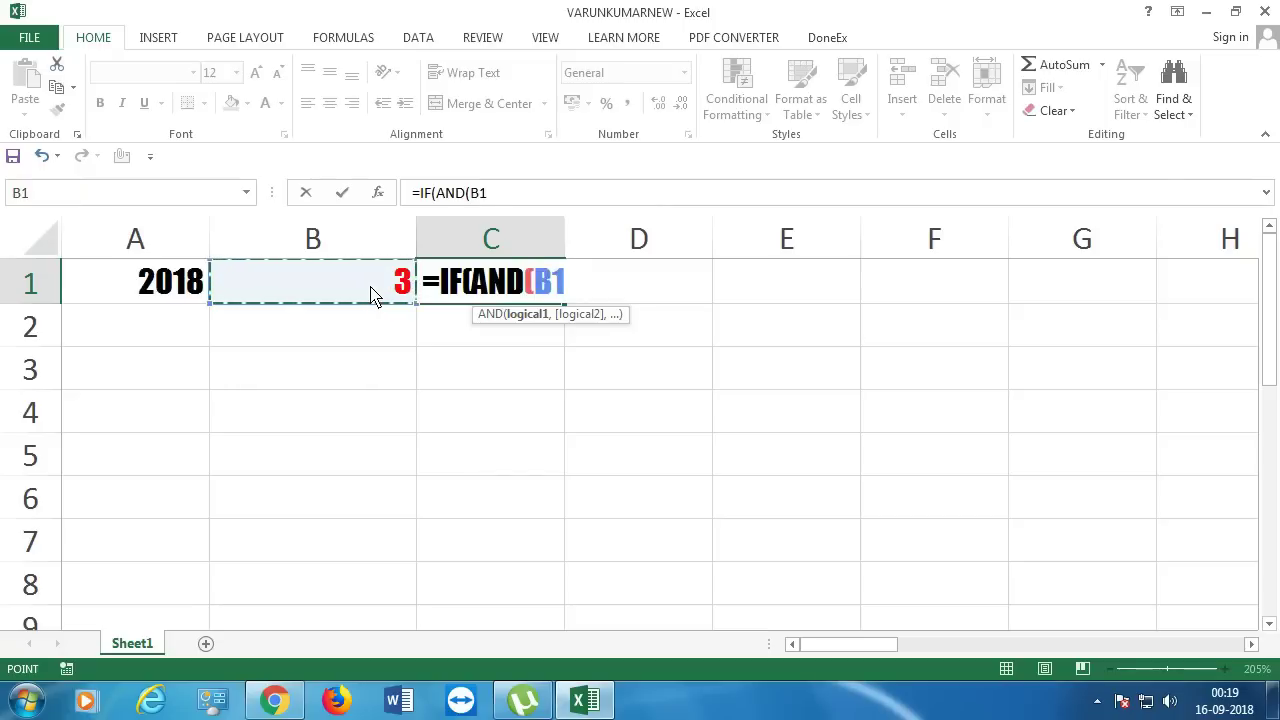
pyautogui.write('>')
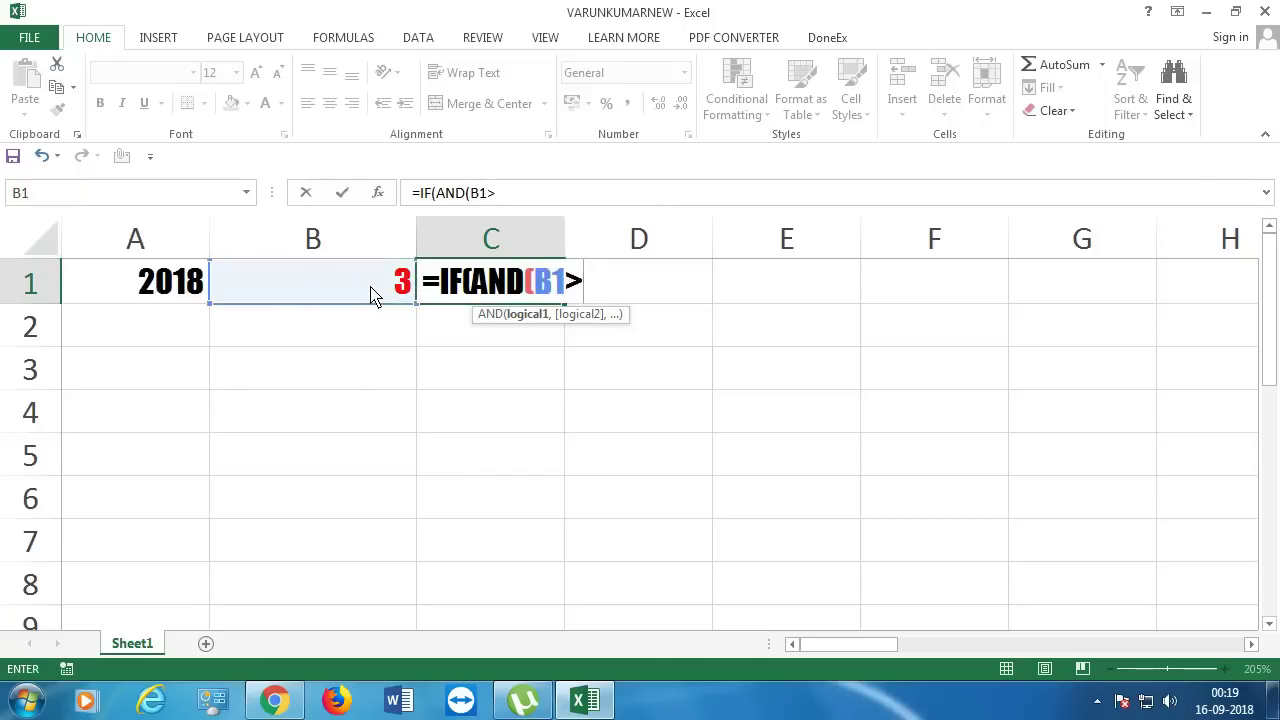
pyautogui.write('0')
pyautogui.click(555, 284)
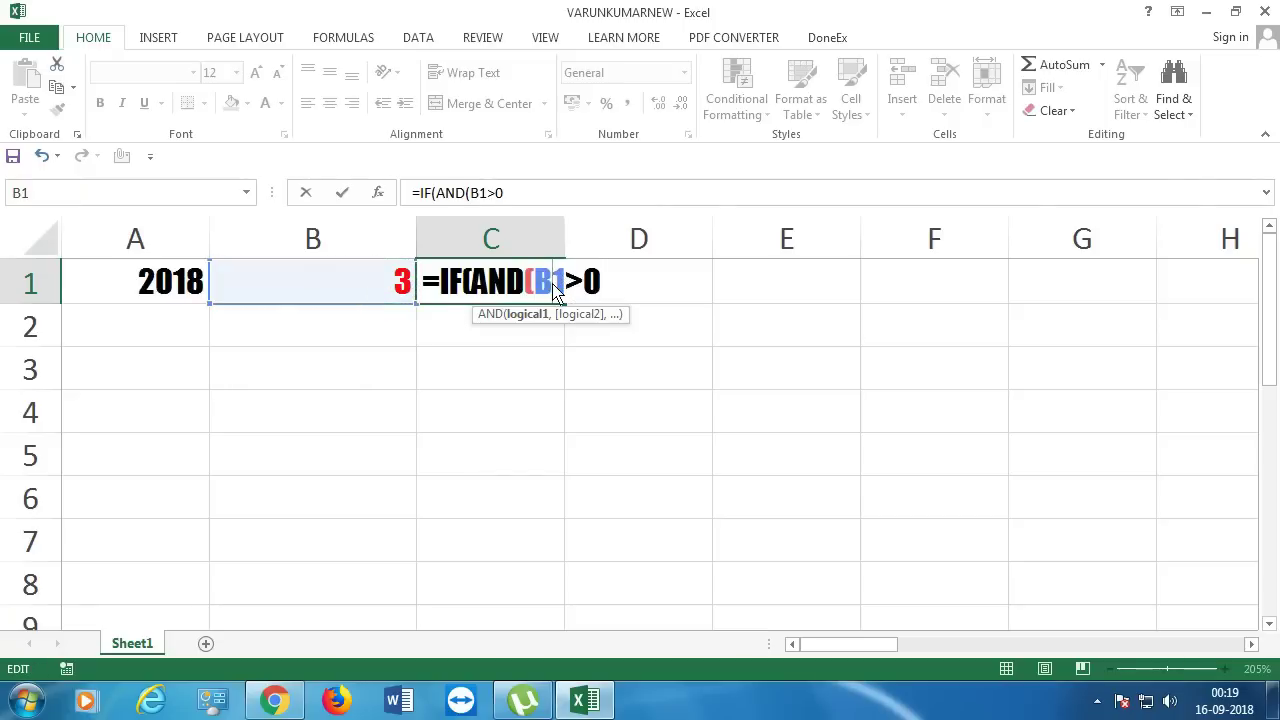
pyautogui.press('F4')
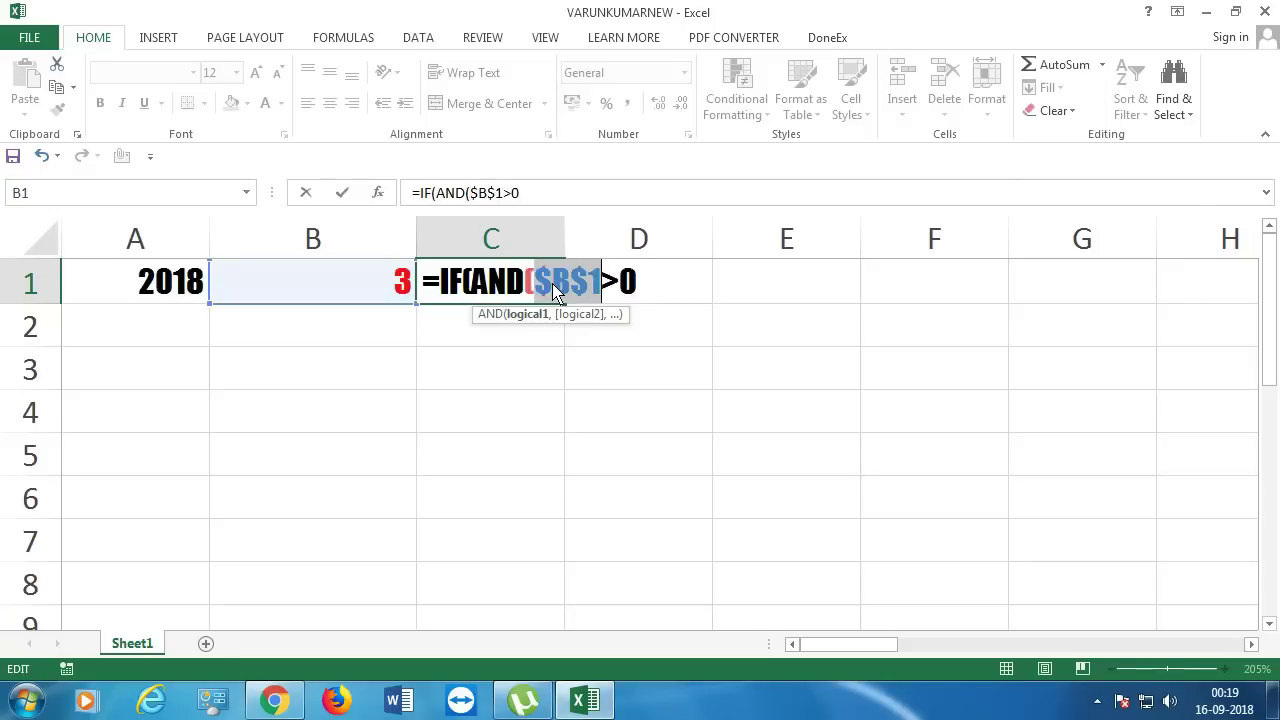
# Add the second AND condition $B$1>=COLUMN()-2 to the formula in C1, with an absolute reference to B1
pyautogui.click(648, 287)
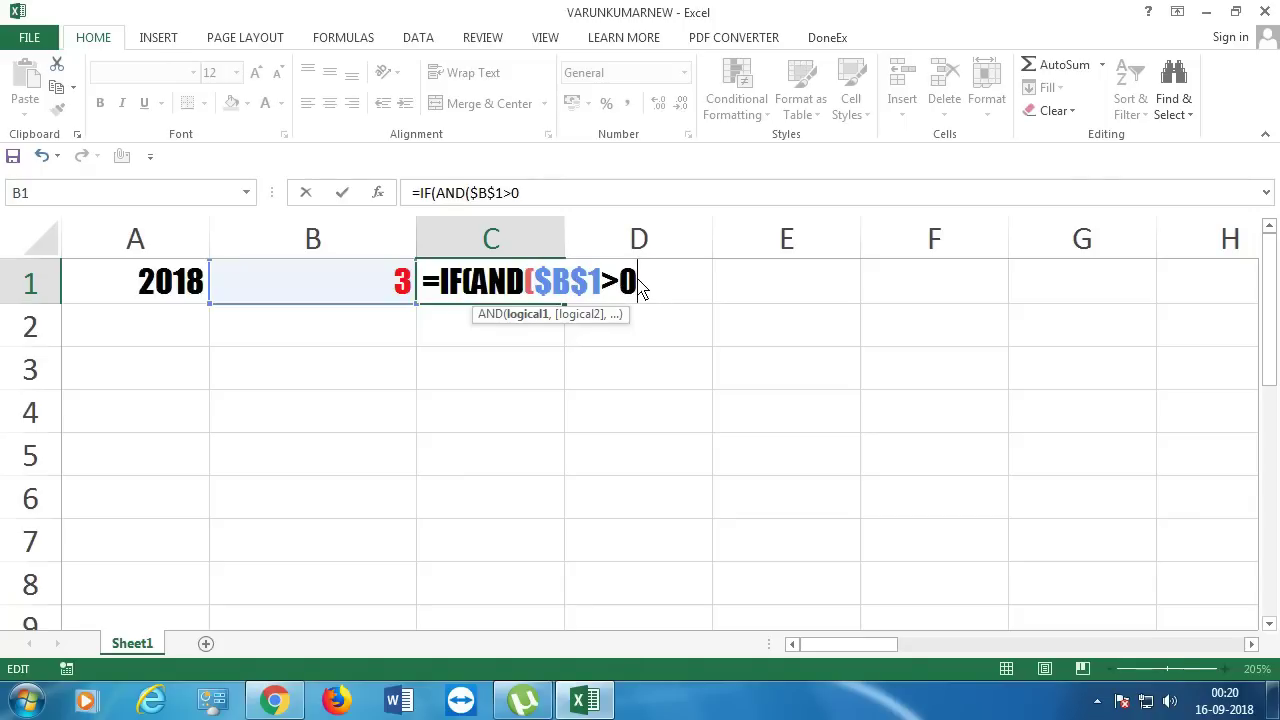
pyautogui.write(',')
pyautogui.click(303, 291)
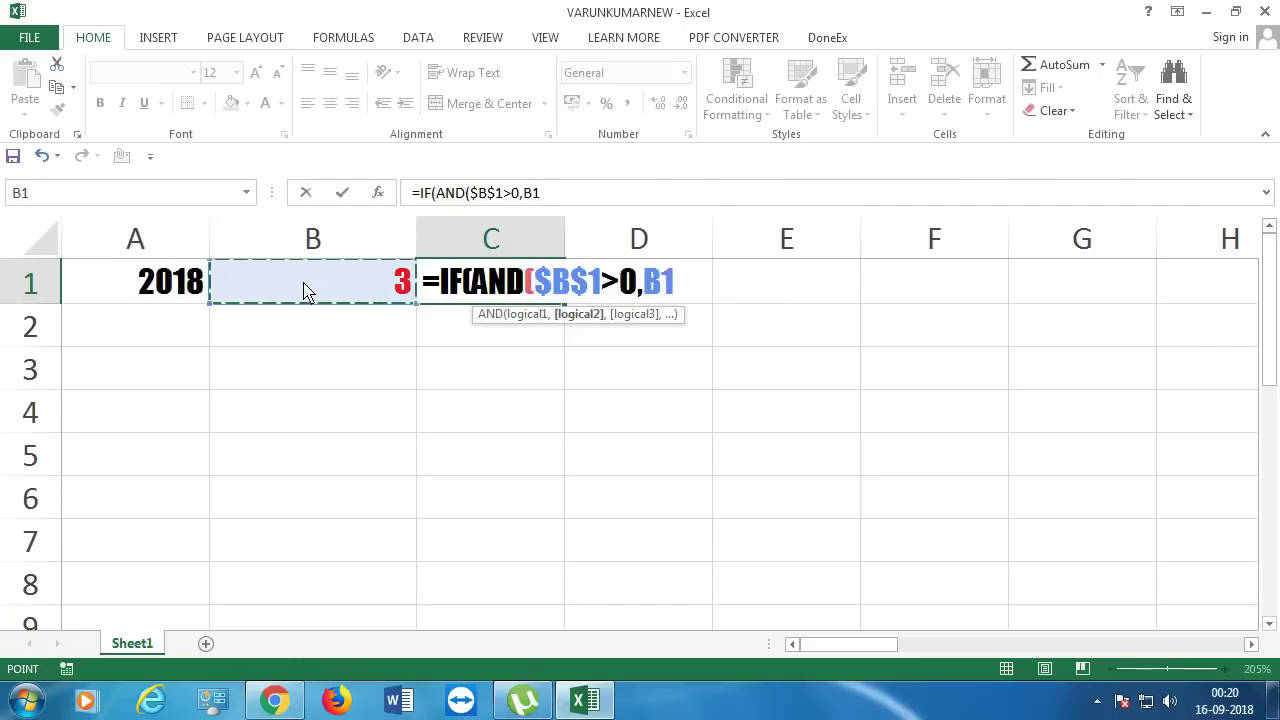
pyautogui.press('F4')
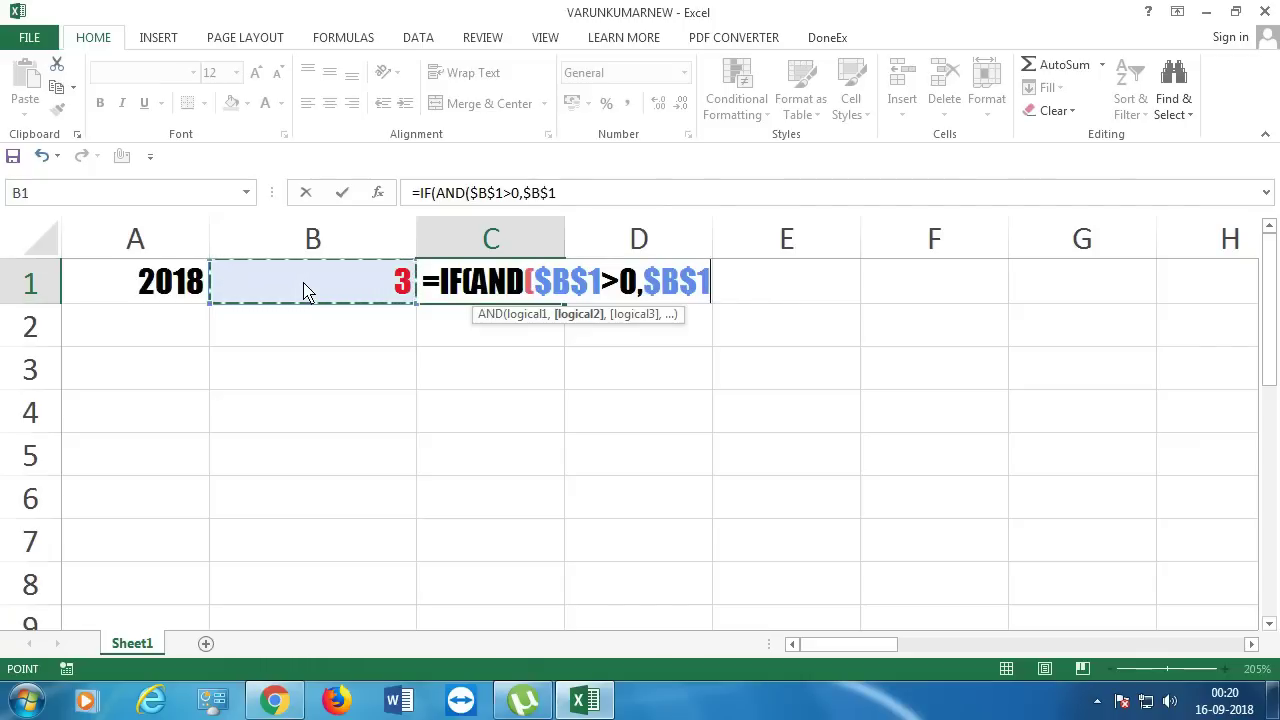
pyautogui.write('>')
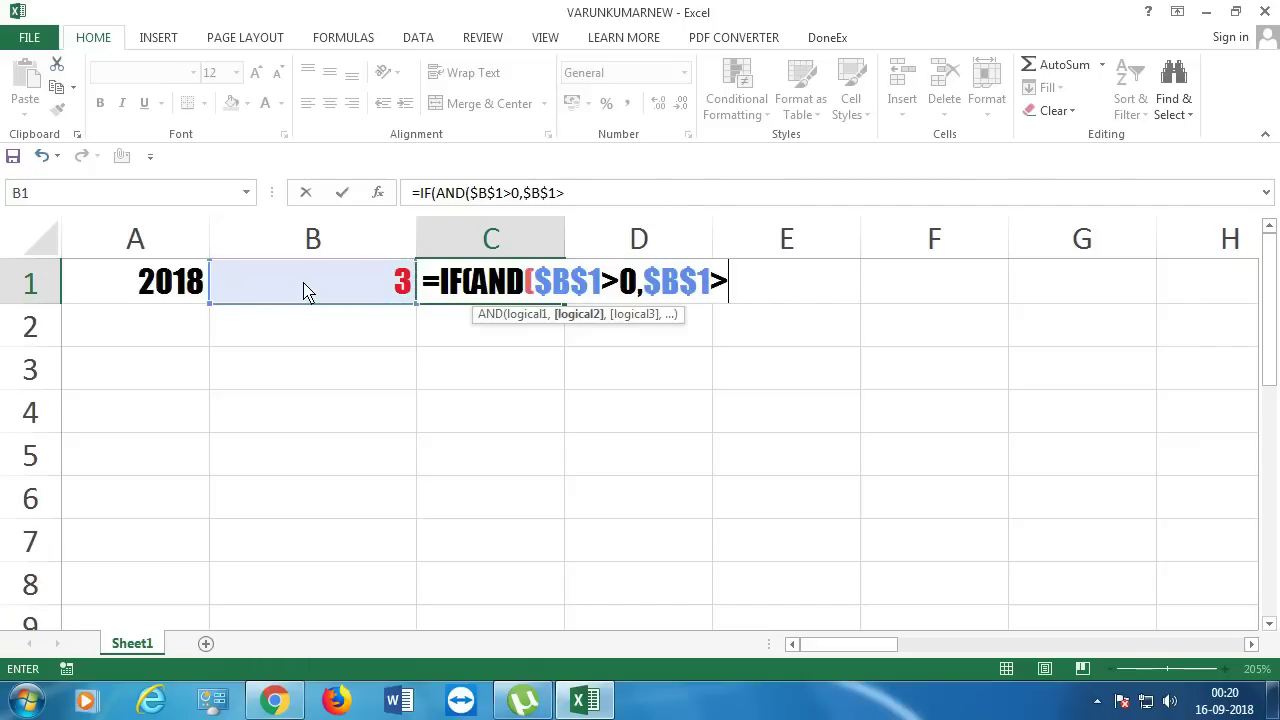
pyautogui.write('=')
pyautogui.write('COL')
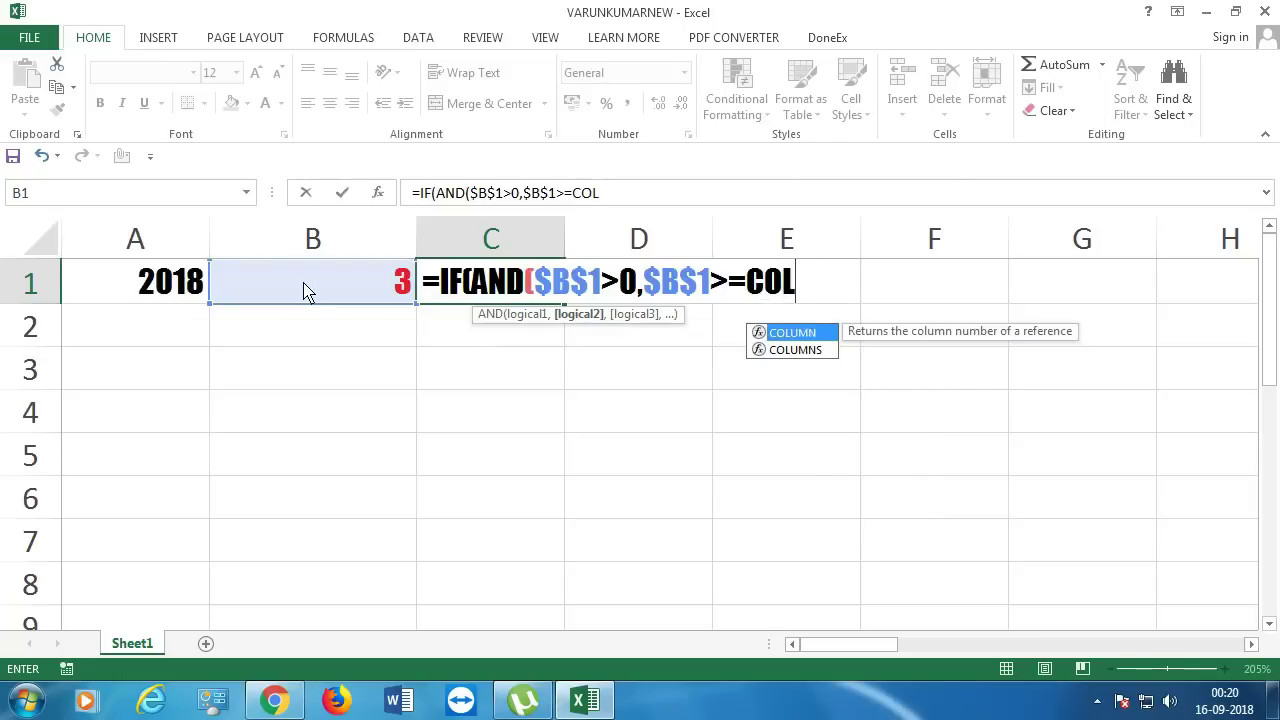
pyautogui.press('Tab')
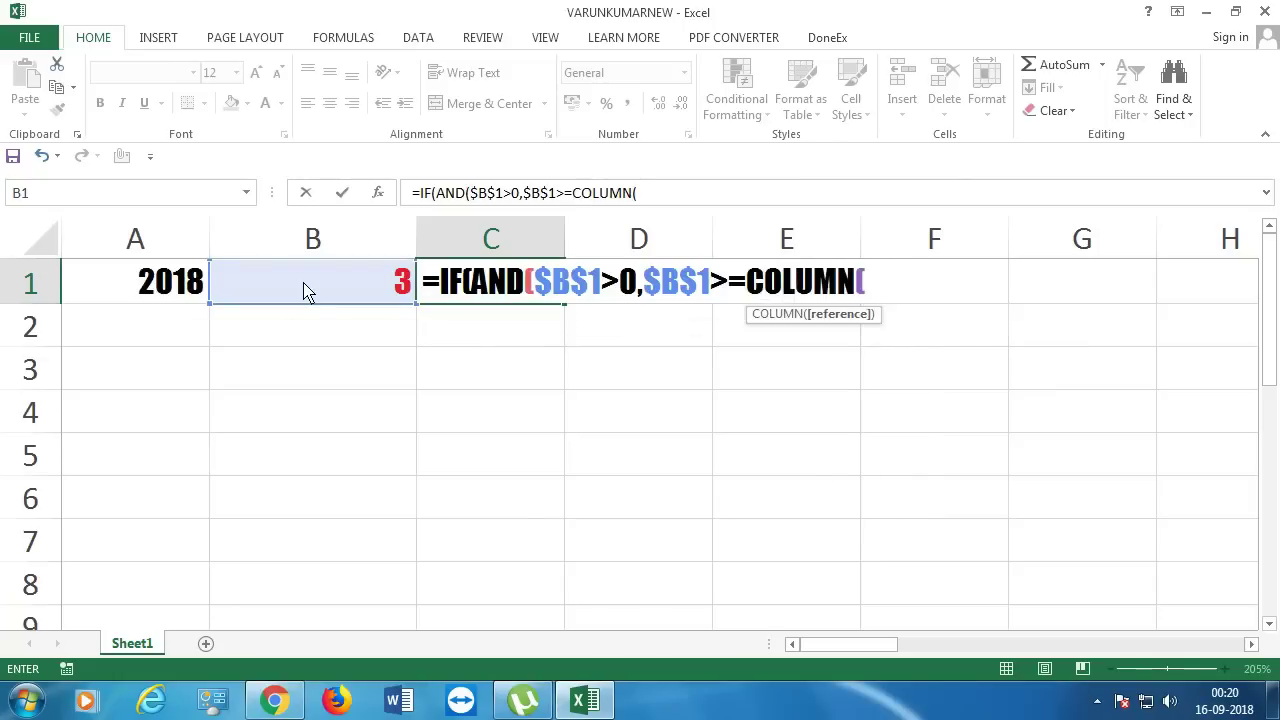
pyautogui.write(')')
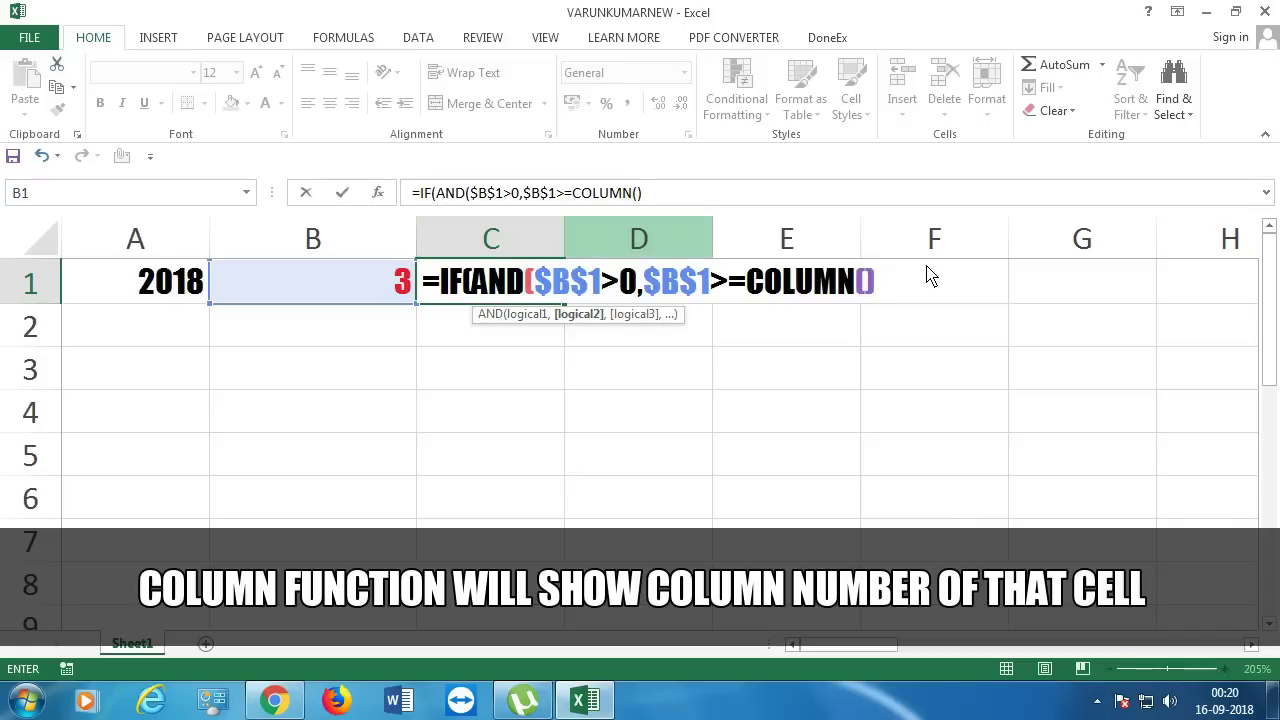
pyautogui.write('-2')
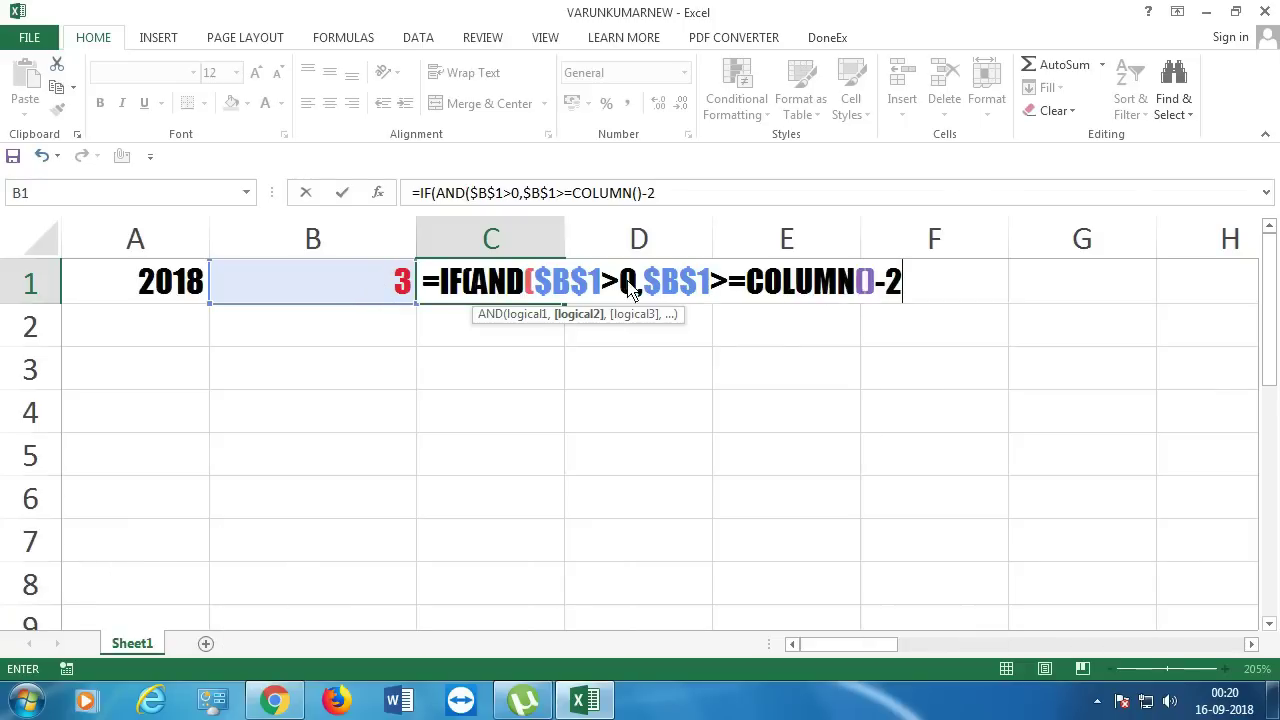
# Examine the two AND conditions in the C1 formula, focusing on the $B$1>=COLUMN()-2 part
pyautogui.moveTo(590, 285); pyautogui.dragTo(648, 285)
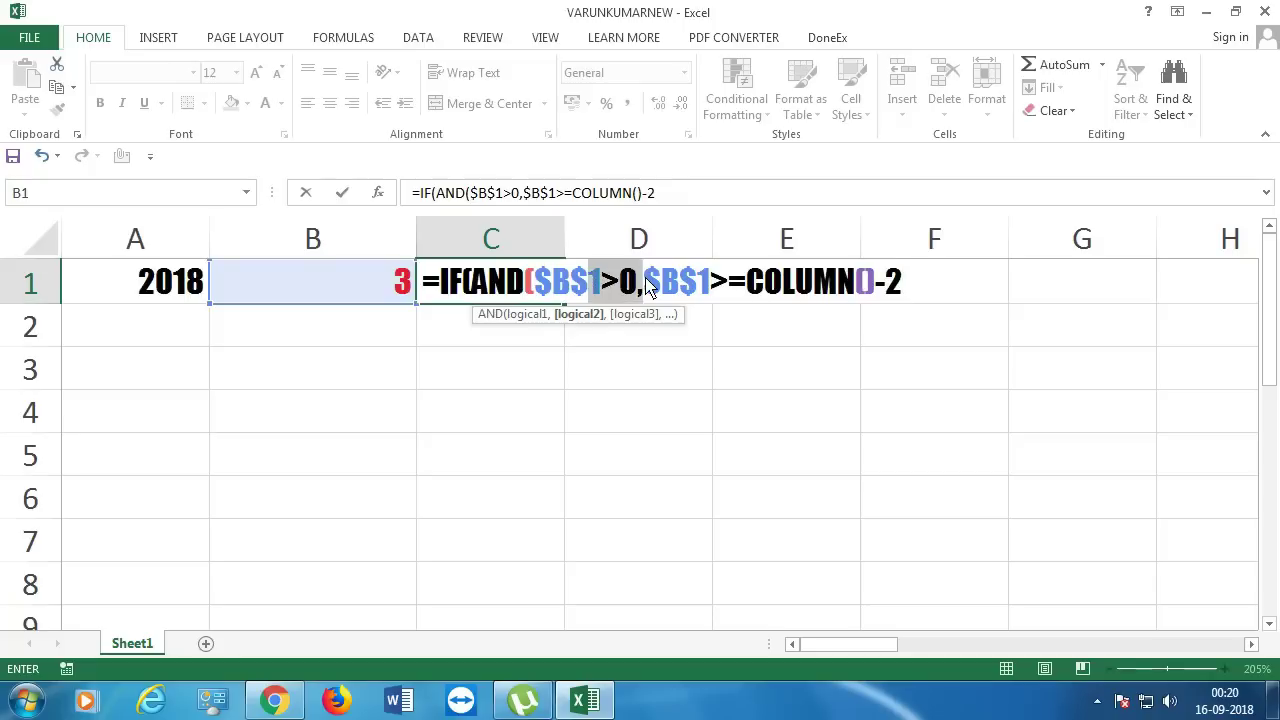
pyautogui.click(917, 288)
pyautogui.moveTo(913, 288); pyautogui.dragTo(652, 288)
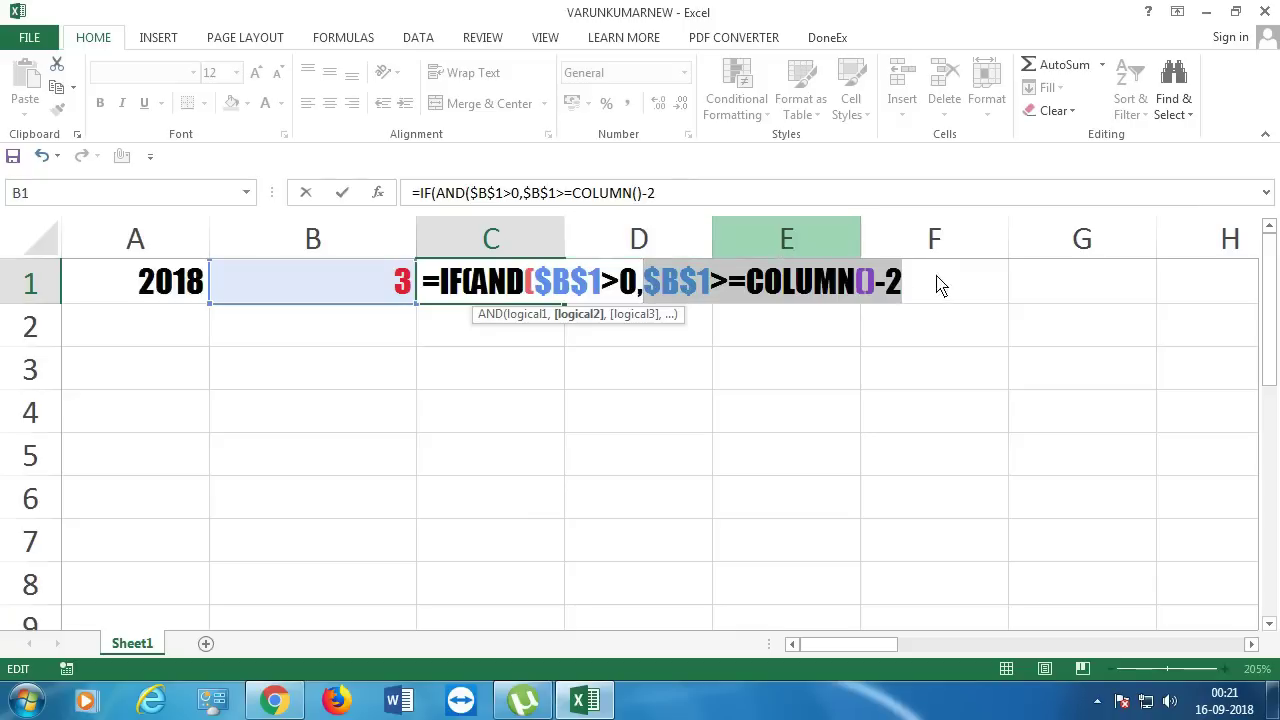
pyautogui.click(901, 283)
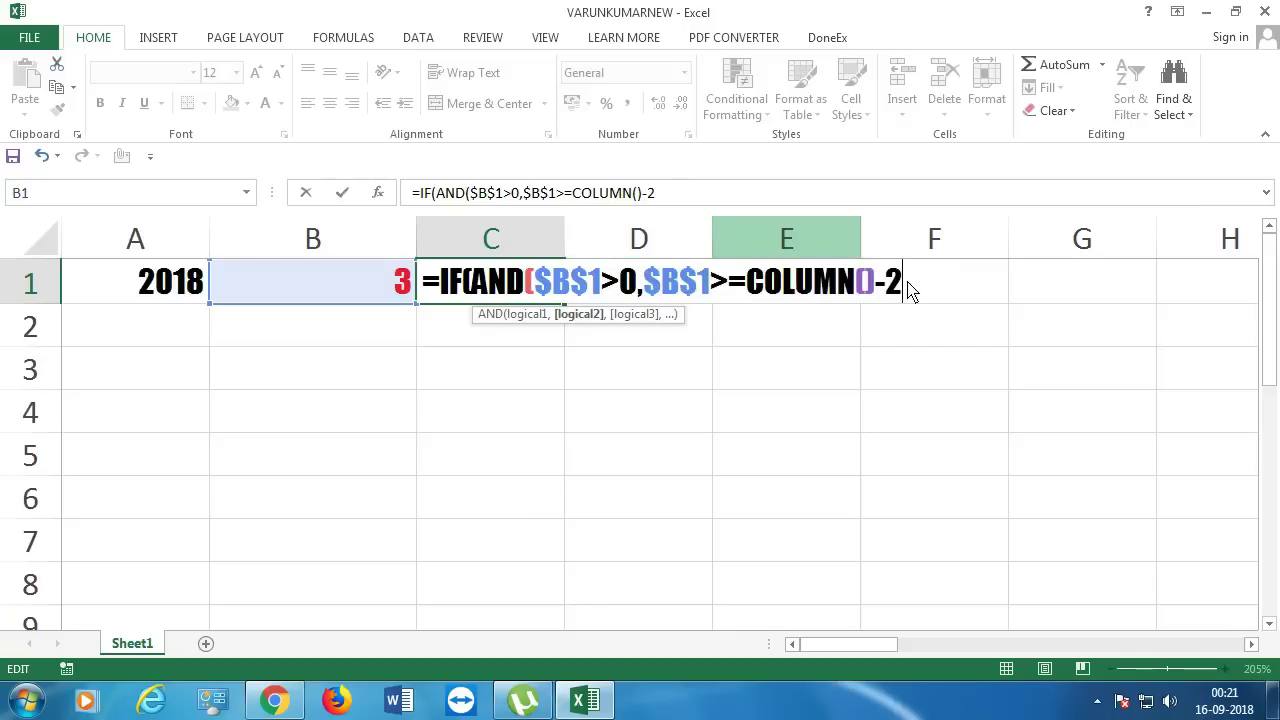
pyautogui.moveTo(906, 288); pyautogui.dragTo(643, 290)
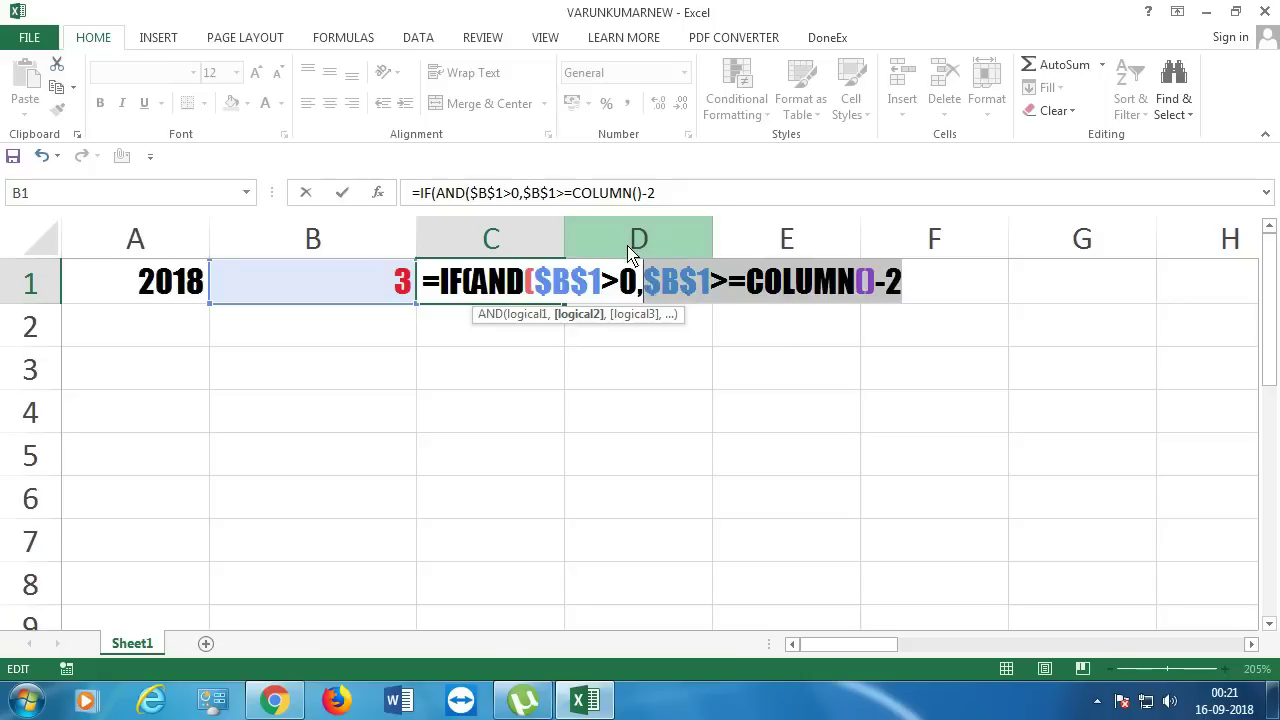
pyautogui.moveTo(748, 285); pyautogui.dragTo(783, 288)
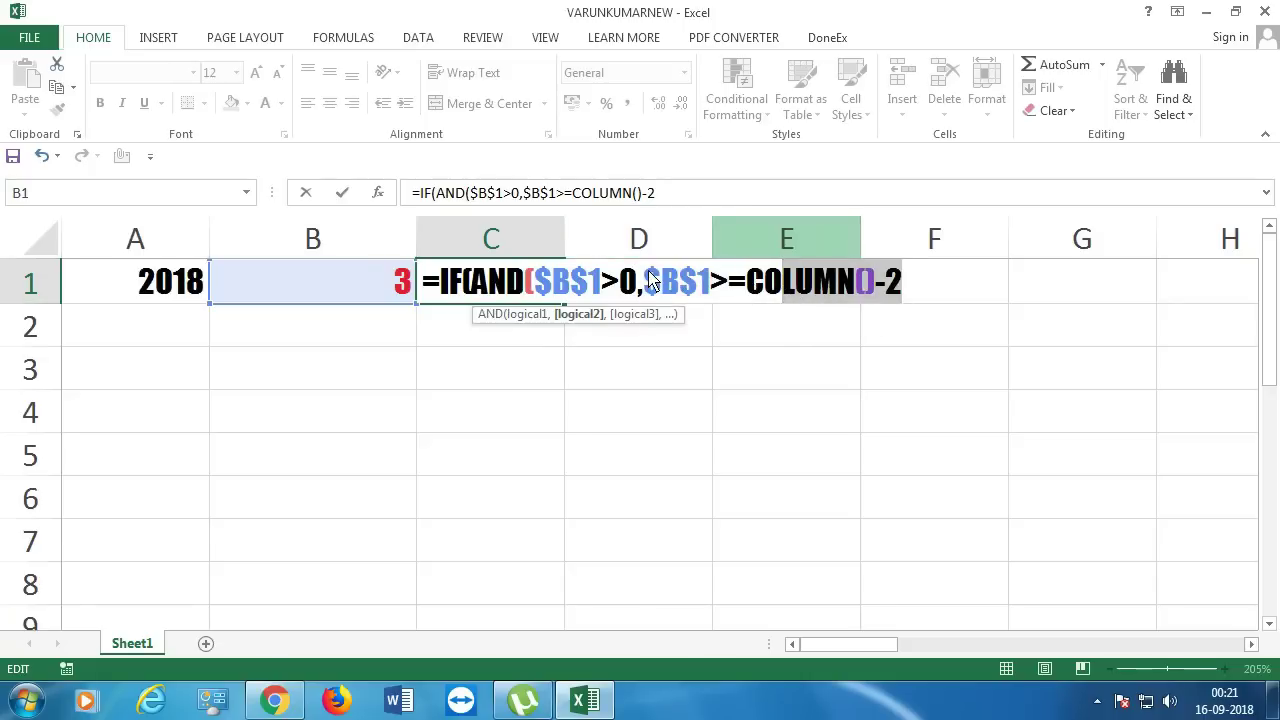
pyautogui.click(915, 297)
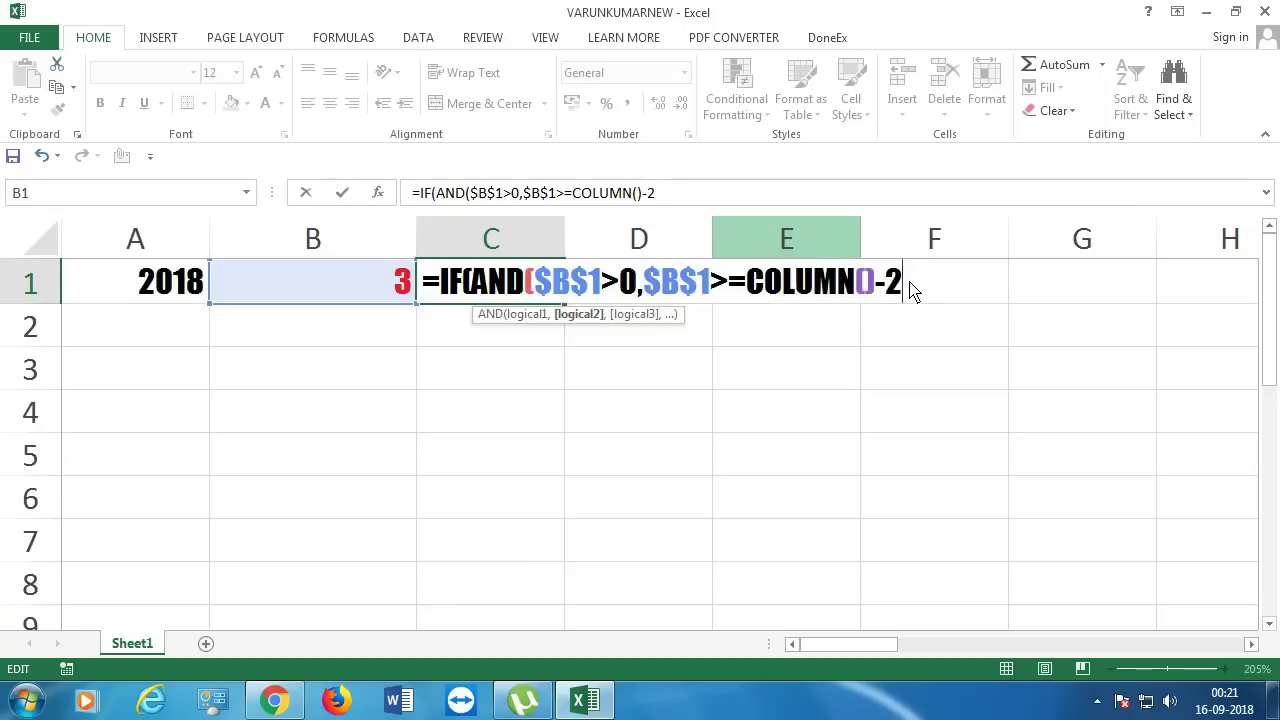
pyautogui.moveTo(642, 292); pyautogui.dragTo(920, 297)
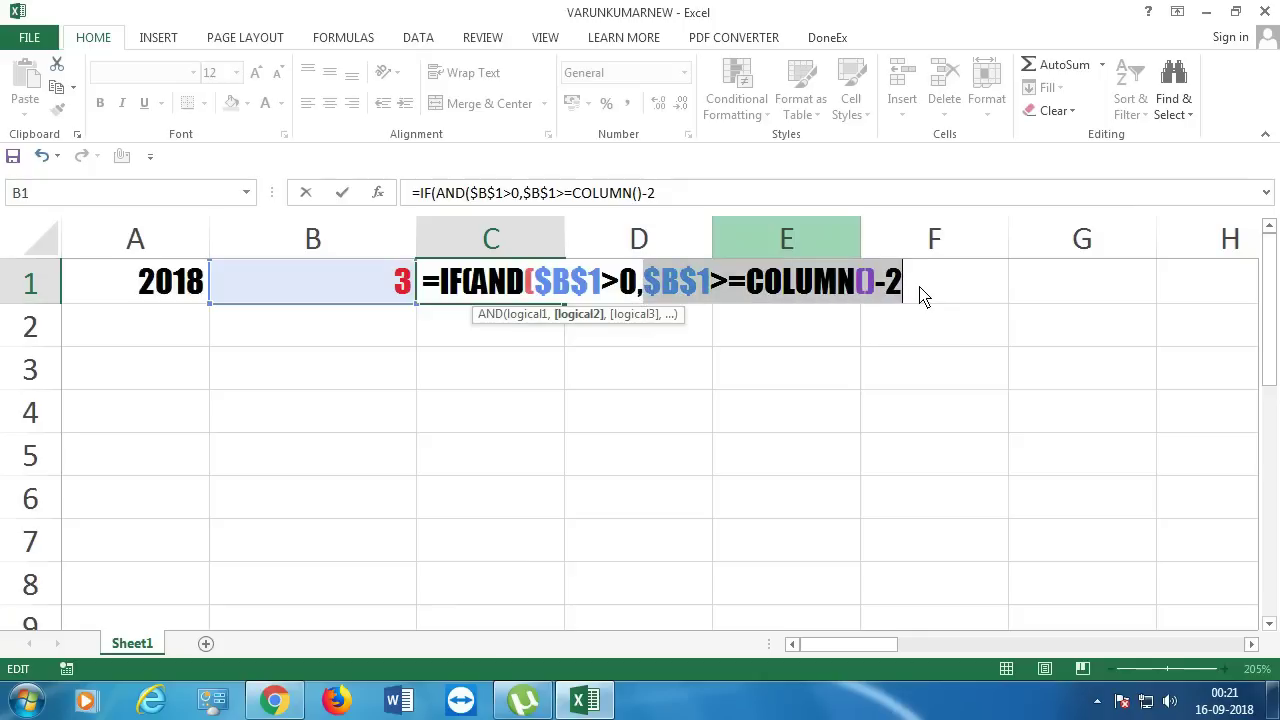
pyautogui.click(921, 296)
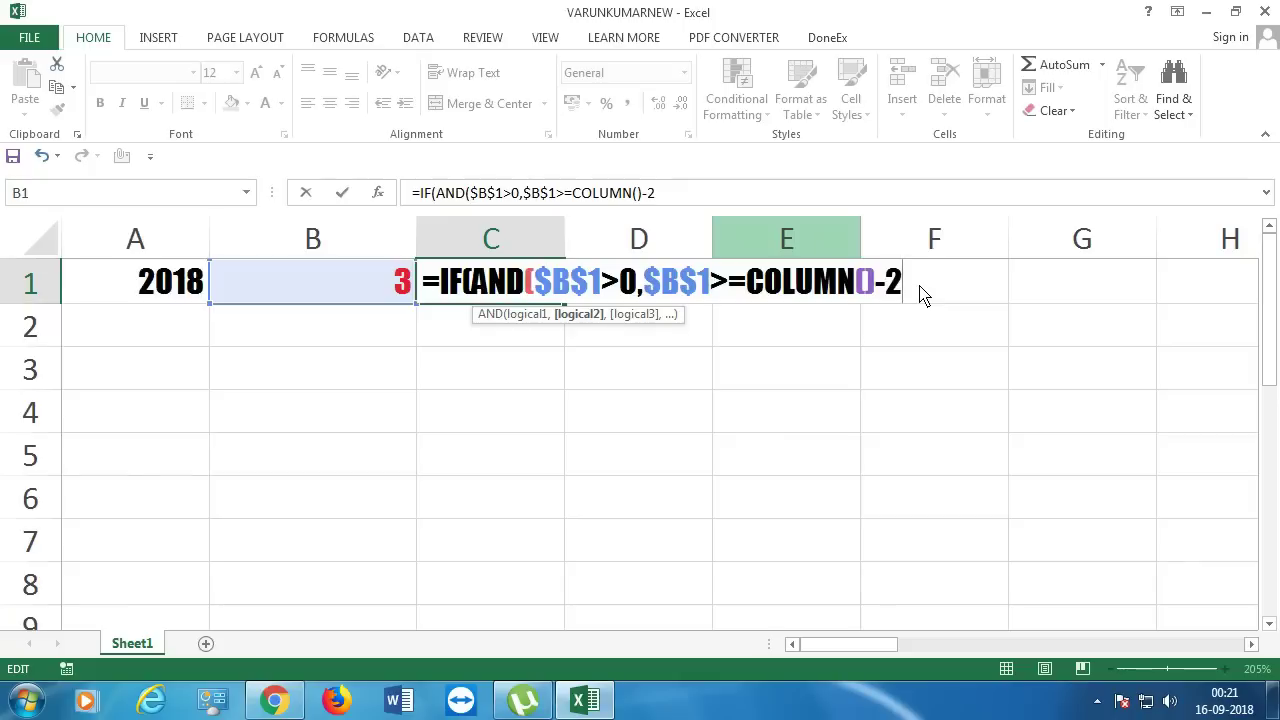
# Close the AND test and enter A1+COLUMN()-2 as the IF formula's value if true
pyautogui.write('),')
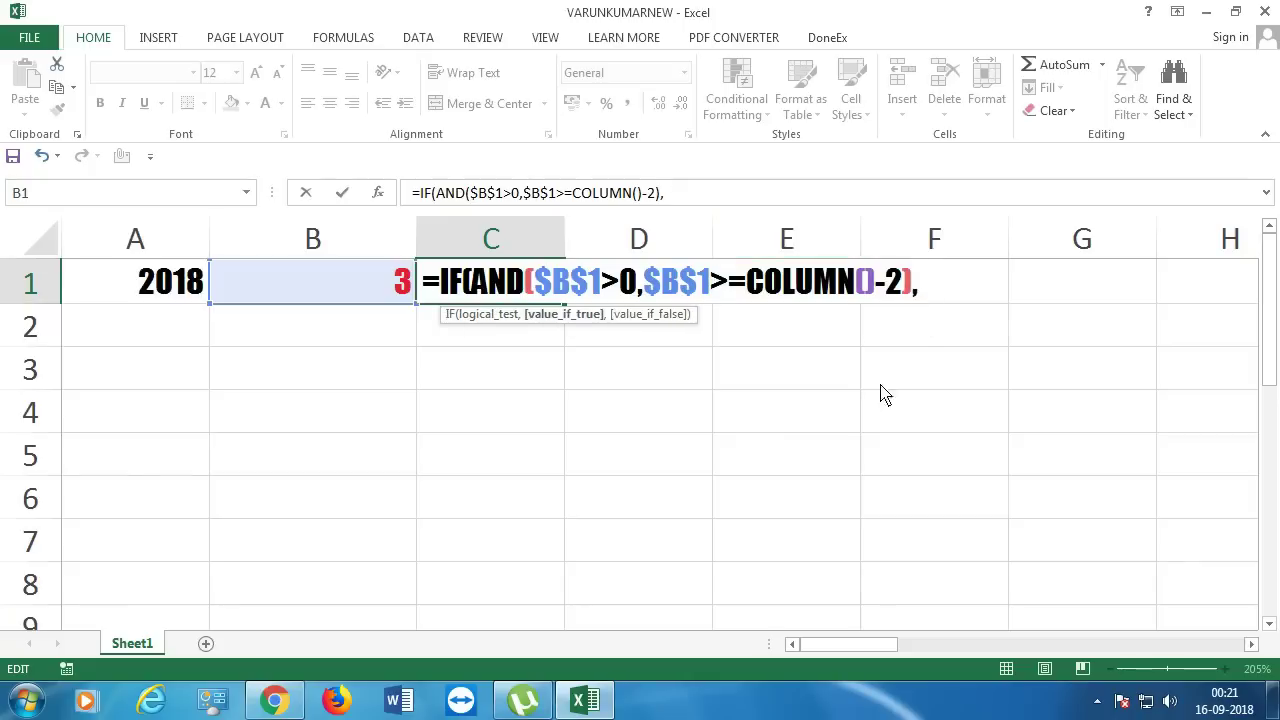
pyautogui.click(150, 304)
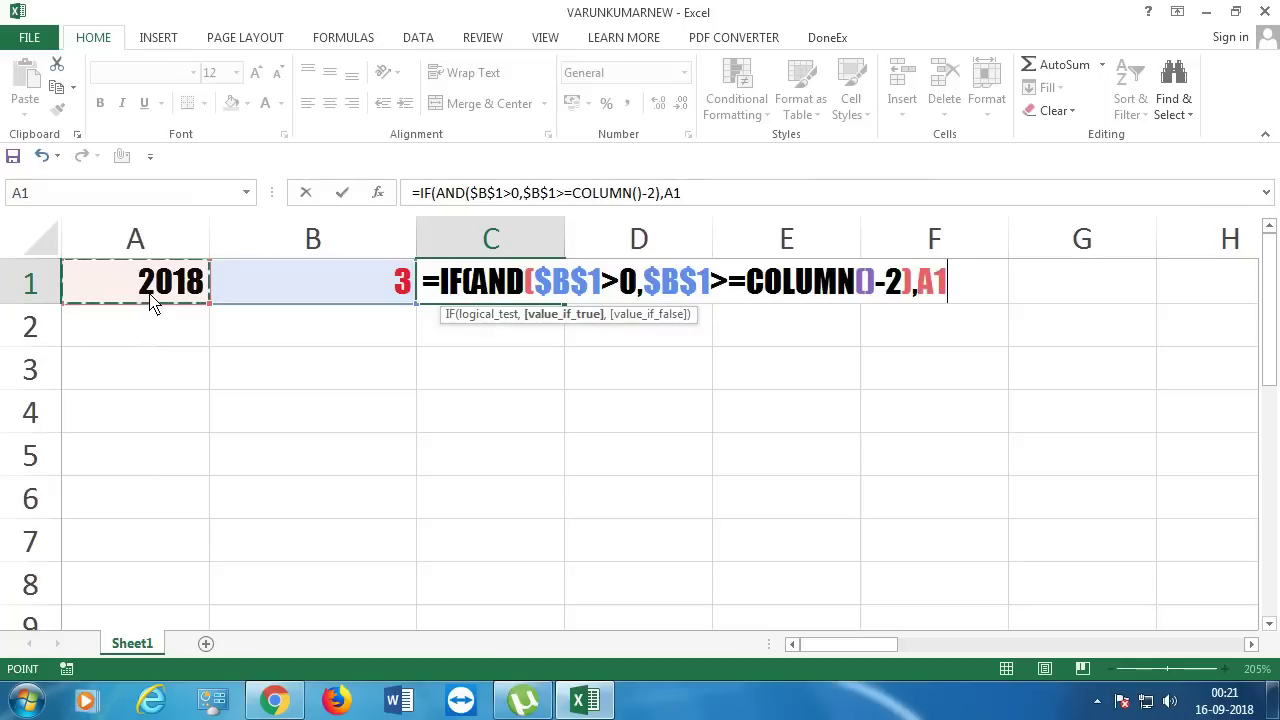
pyautogui.write('+')
pyautogui.write('COL')
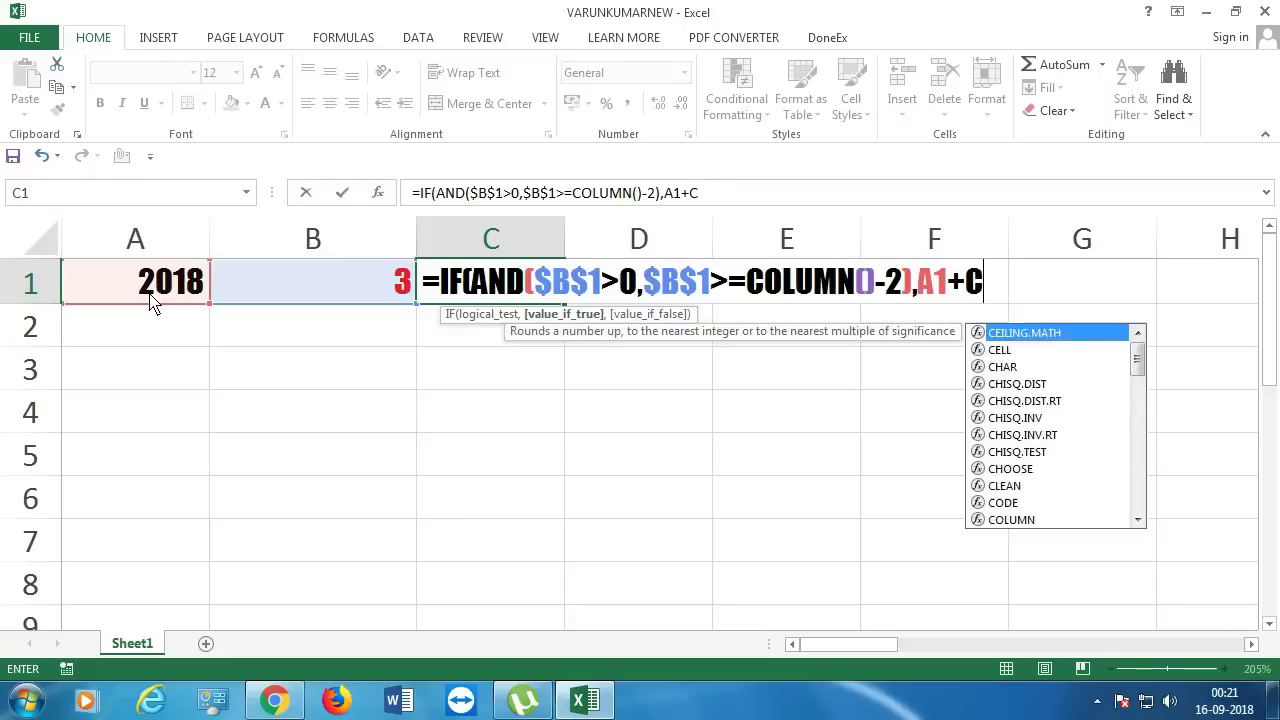
pyautogui.press('Tab')
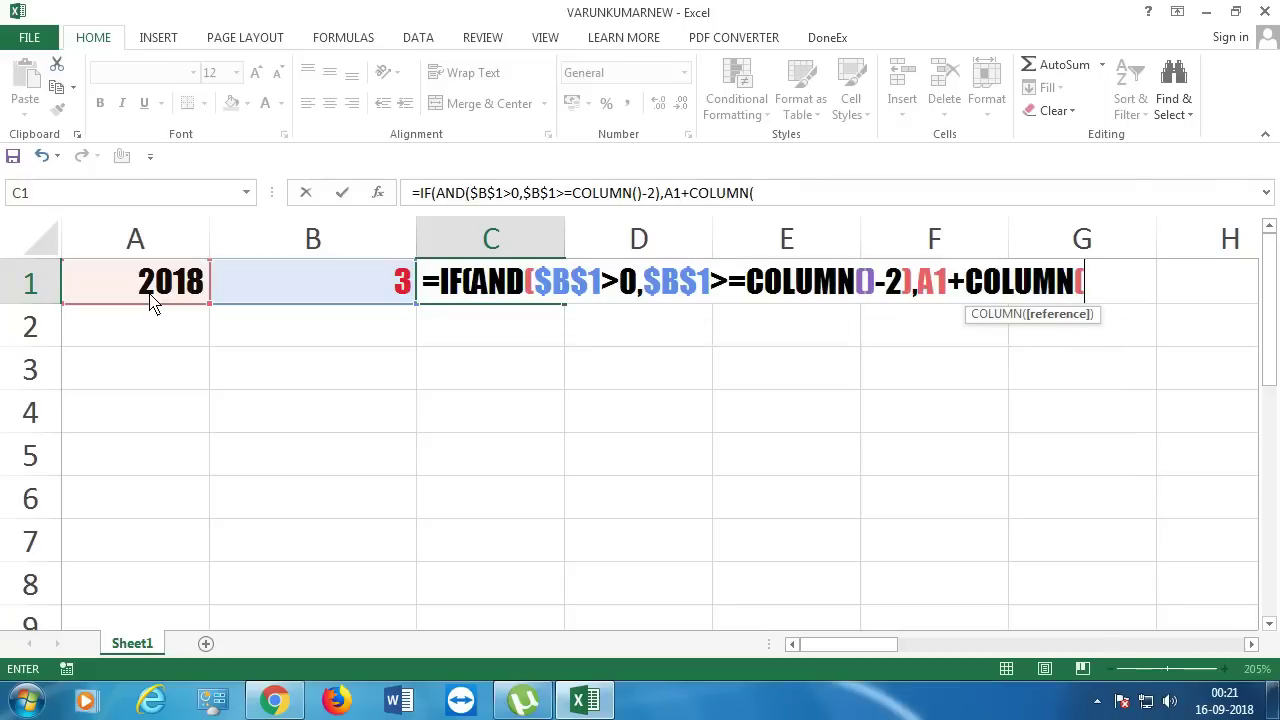
pyautogui.write(')')
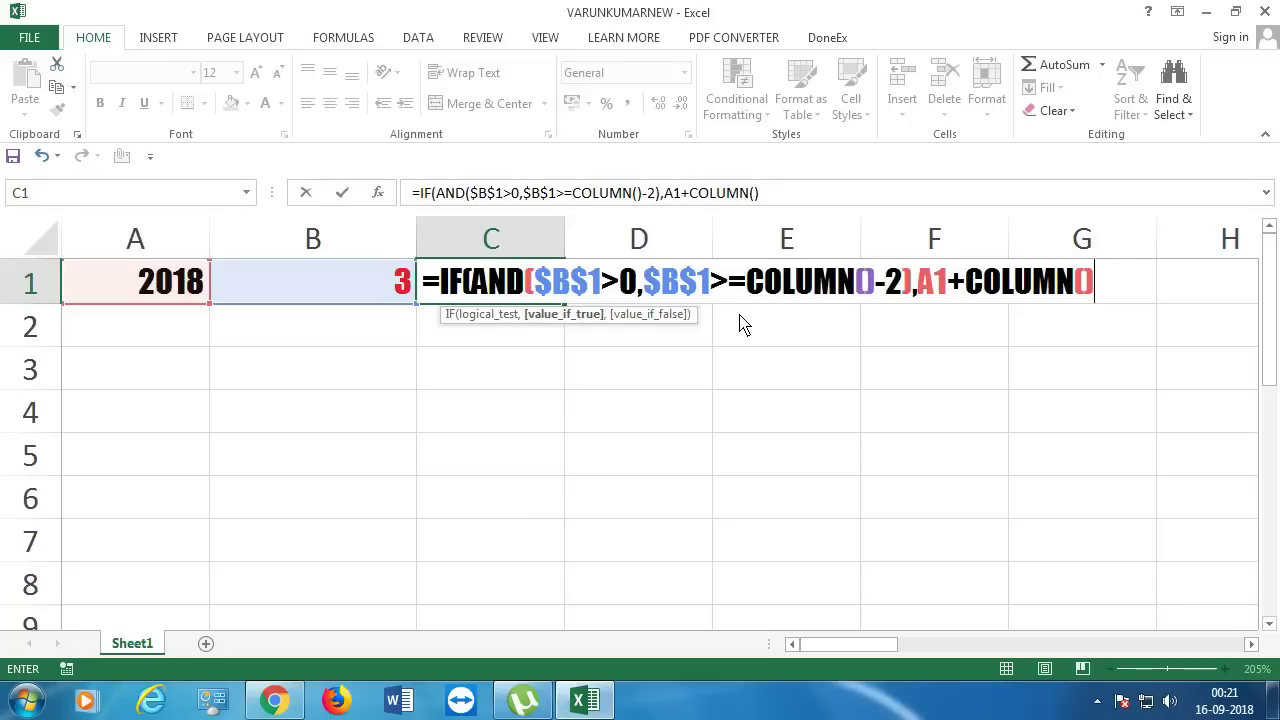
pyautogui.write('-2')
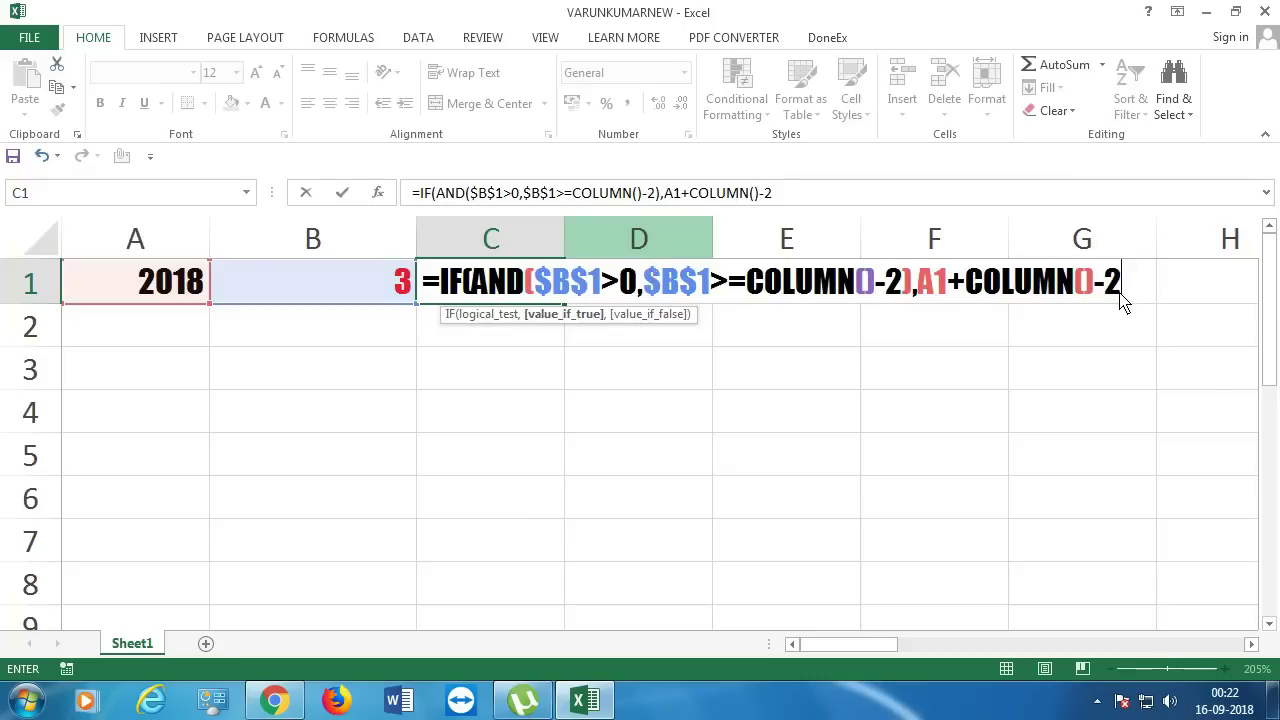
# Add an empty string "" as the value if false and enter the formula, accepting the proposed closing-bracket correction
pyautogui.write(',')
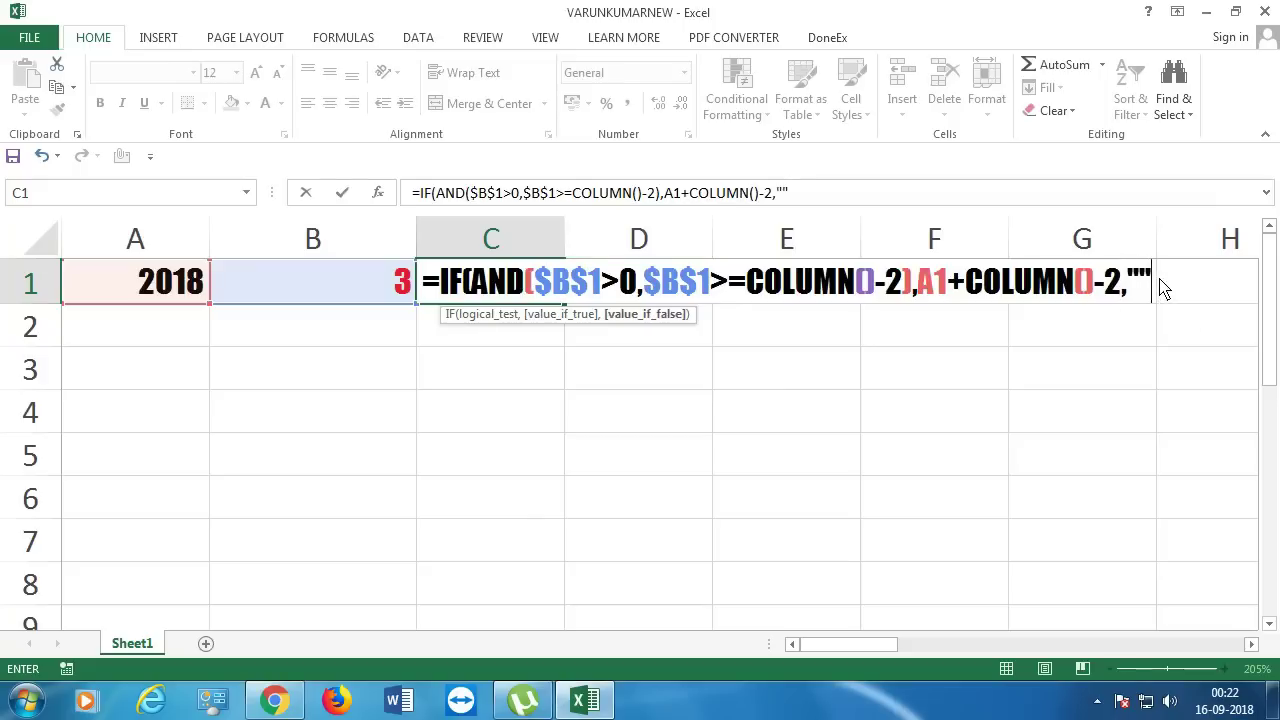
pyautogui.press('Return')
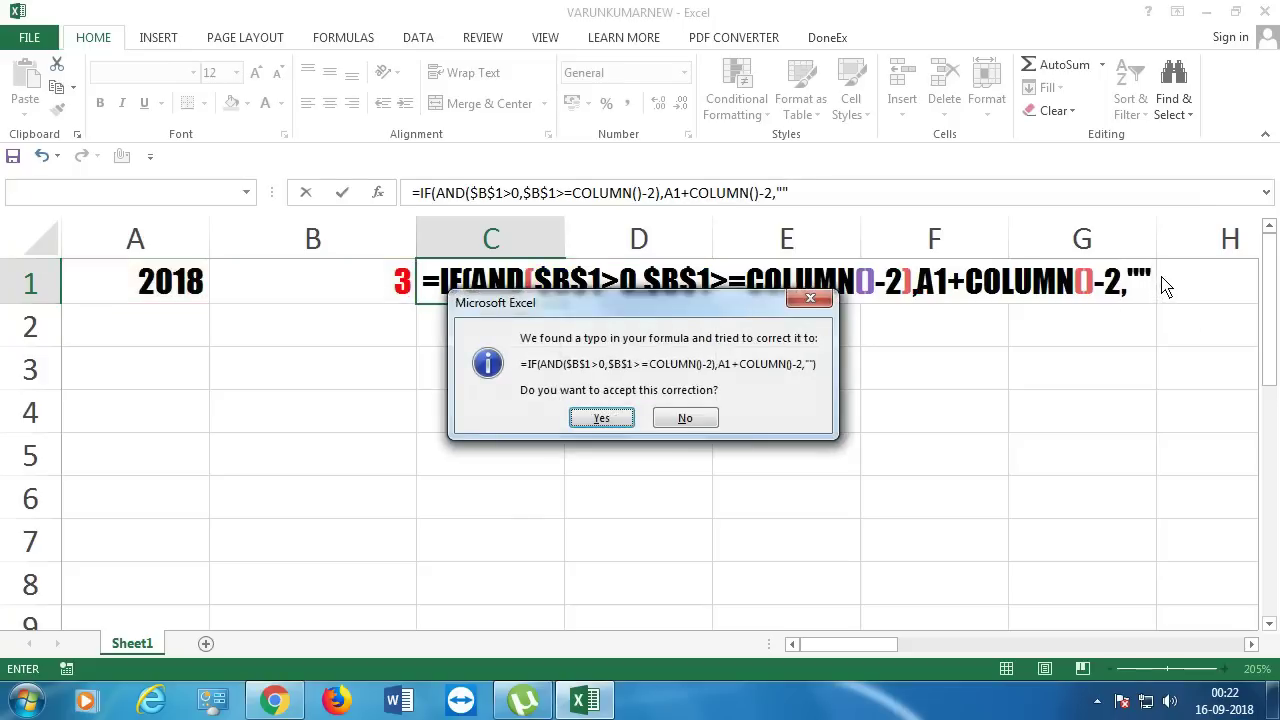
pyautogui.press('Return')
# Make the A1 reference in the C1 formula absolute ($A$1) and fill the formula across row 1 to G1
pyautogui.click(534, 282)
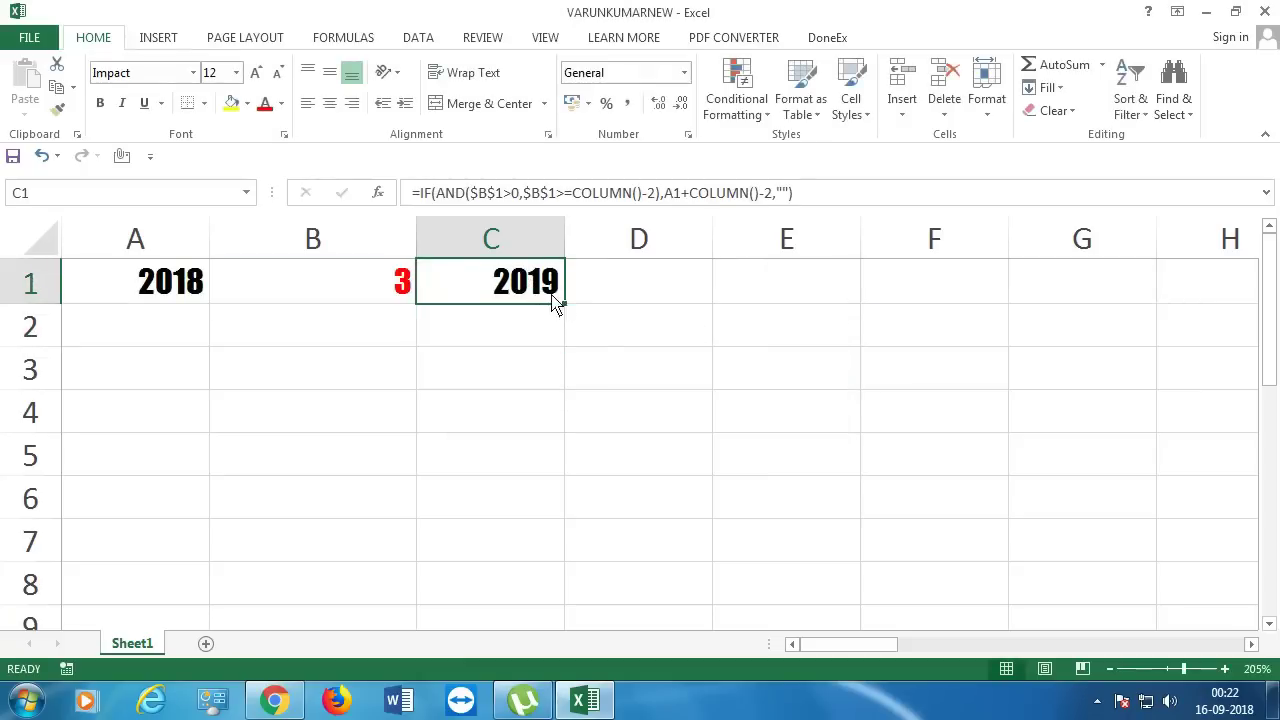
pyautogui.doubleClick(547, 288)
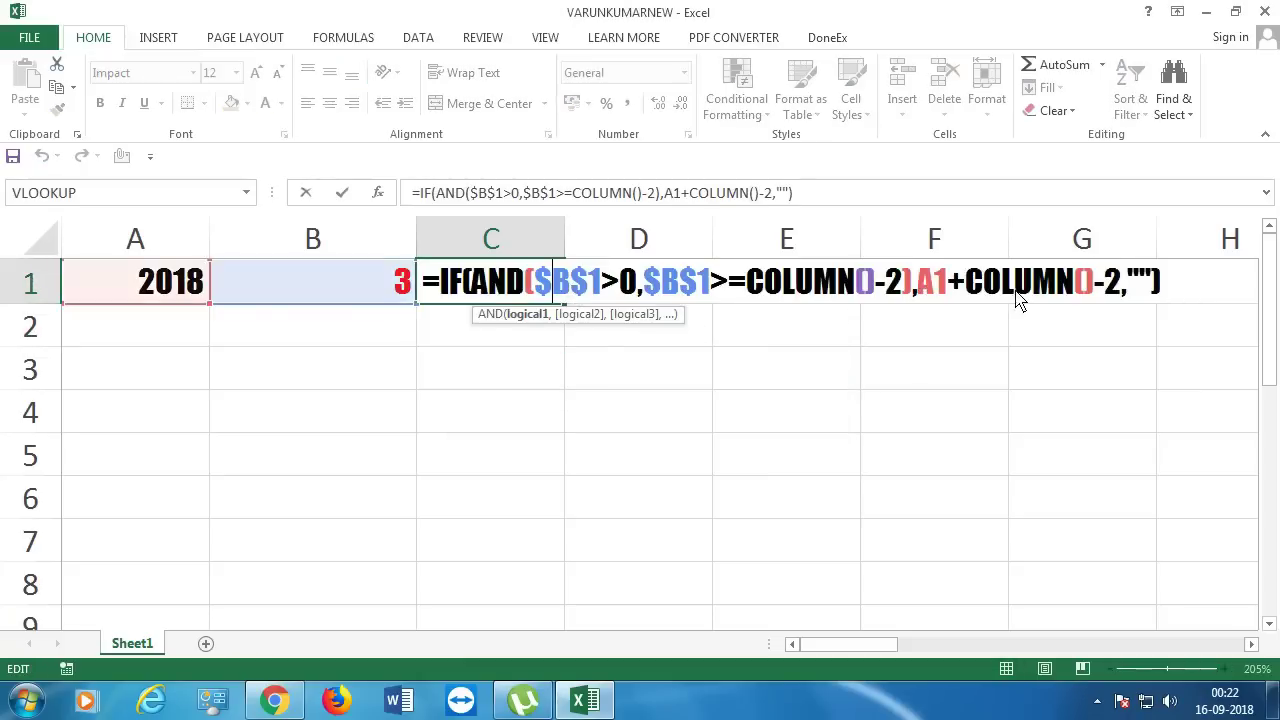
pyautogui.moveTo(924, 284); pyautogui.dragTo(955, 290)
pyautogui.click(923, 288)
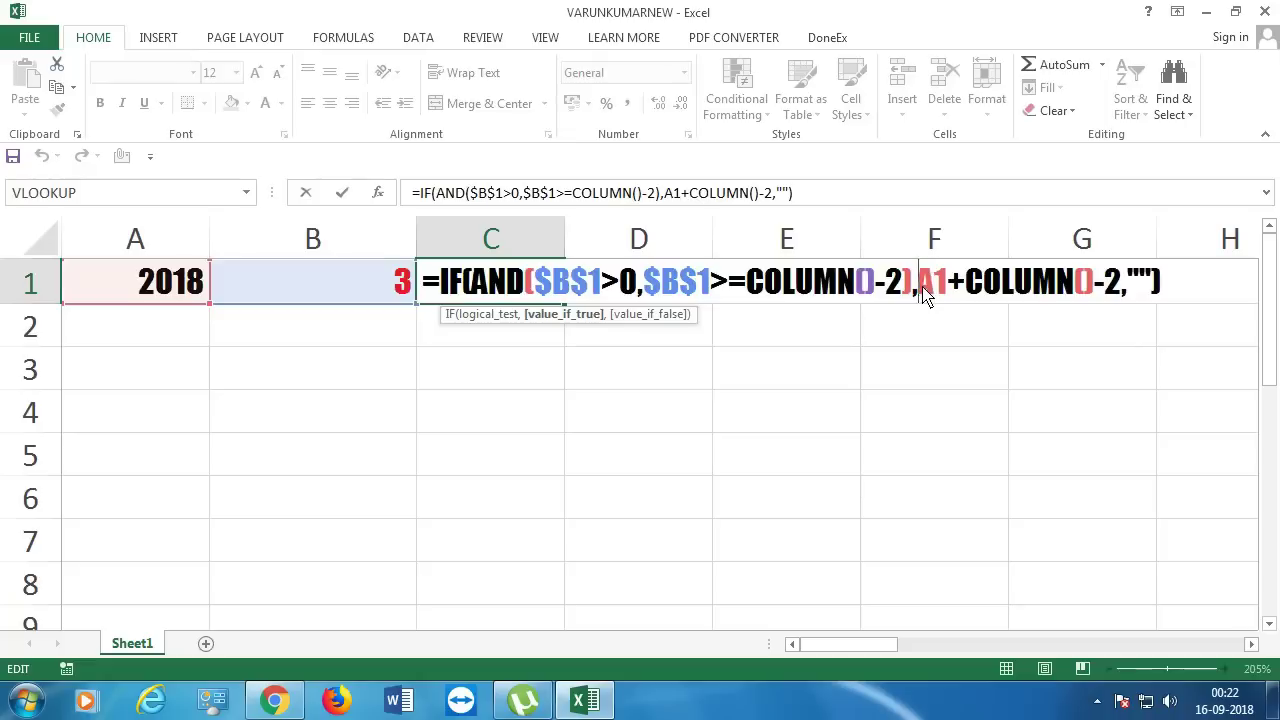
pyautogui.press('F4')
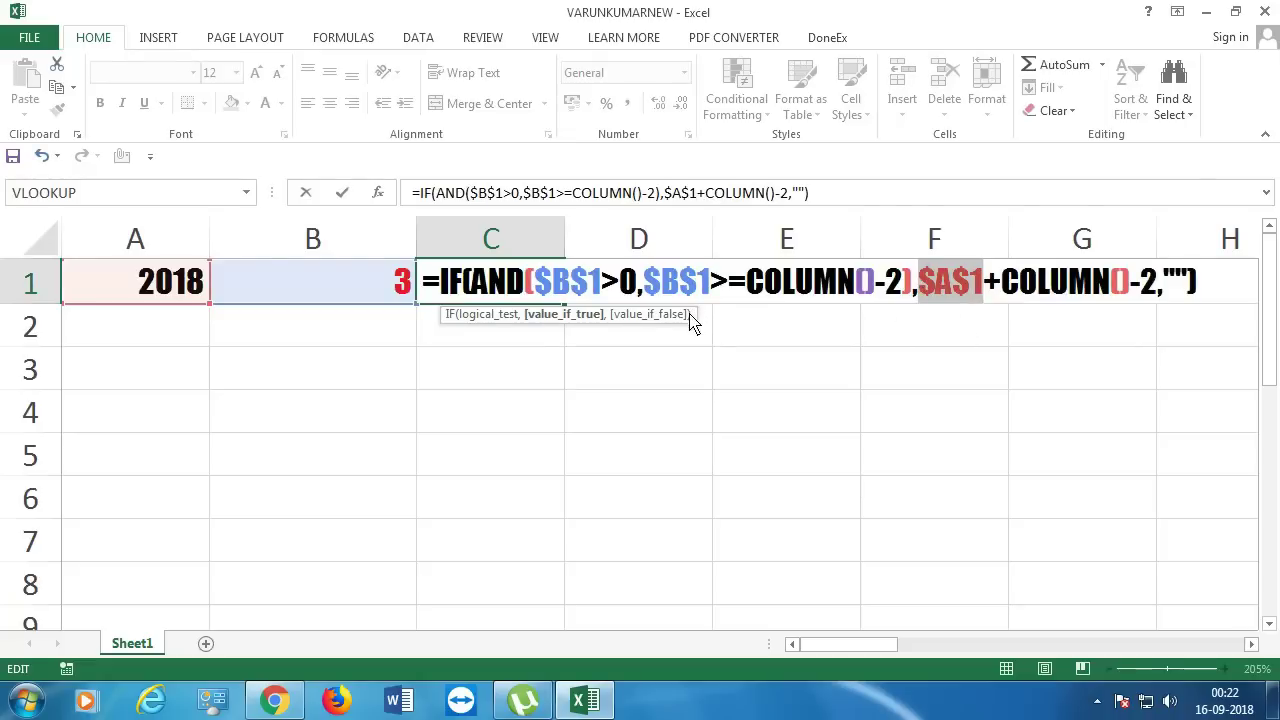
pyautogui.press('Return')
pyautogui.click(557, 297)
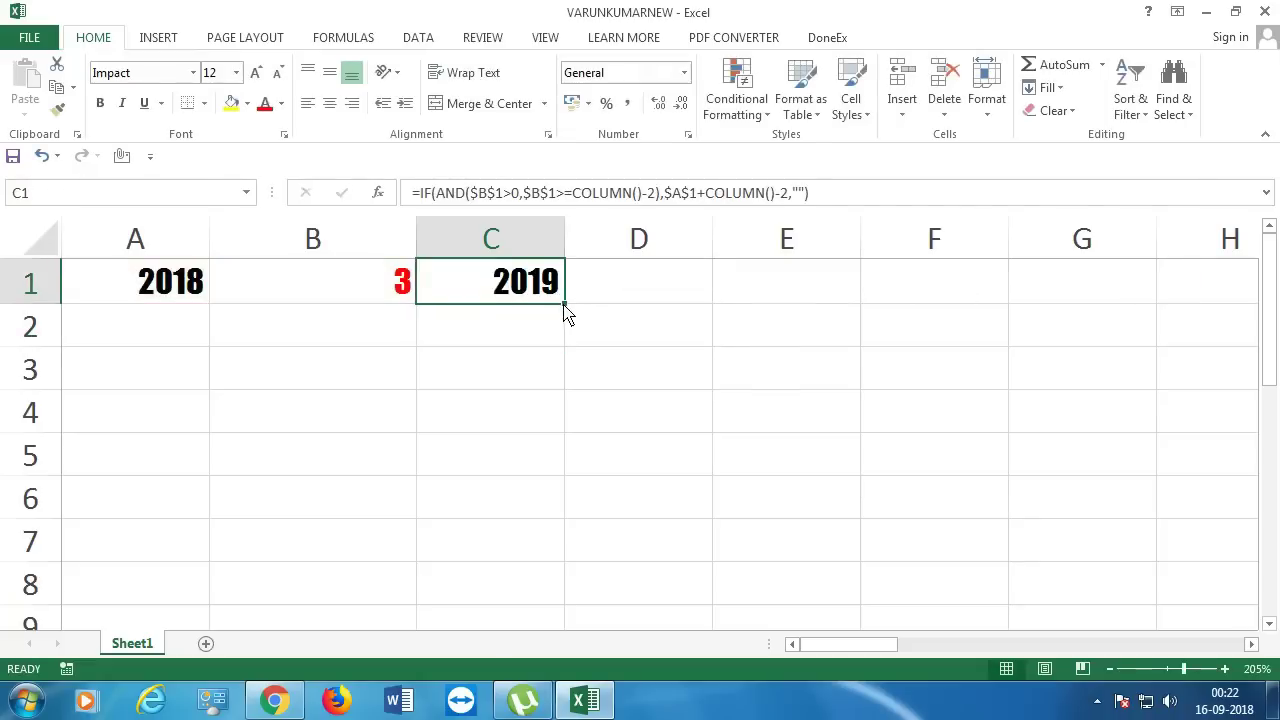
pyautogui.moveTo(564, 308); pyautogui.dragTo(1145, 311)
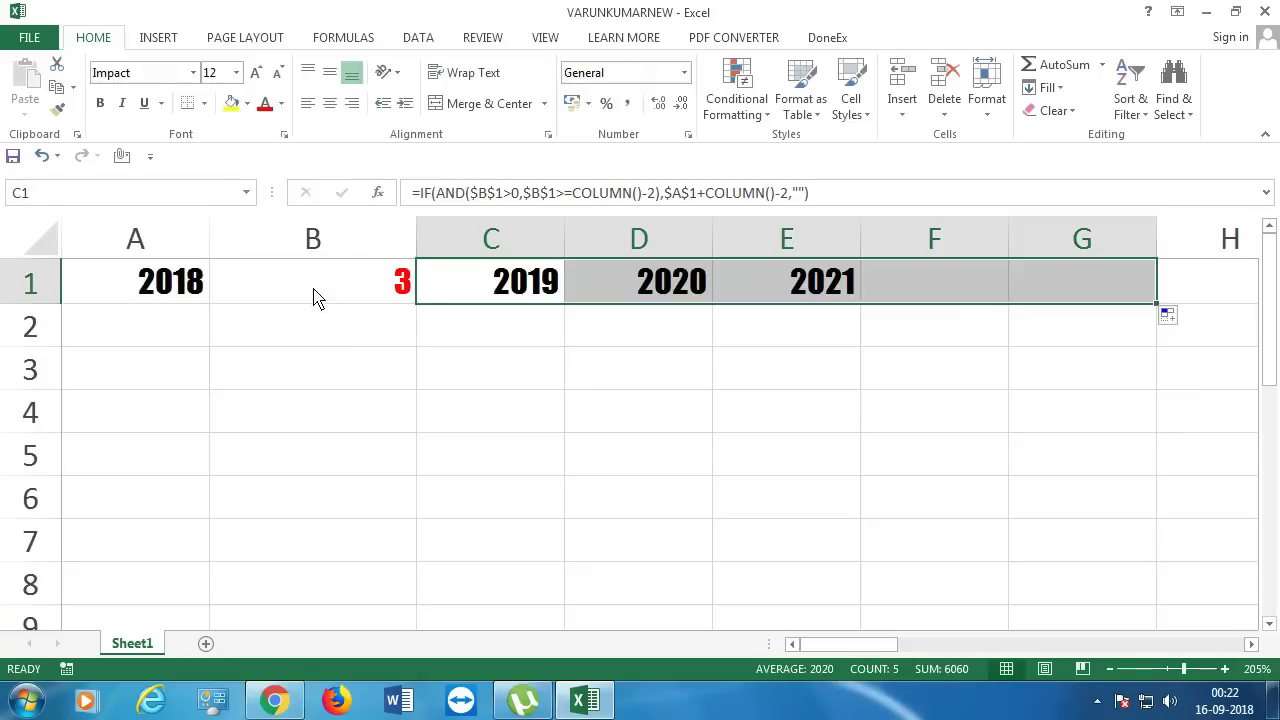
# Set the year count in cell B1 to 4
pyautogui.click(350, 296)
pyautogui.write('4')
pyautogui.press('Return')
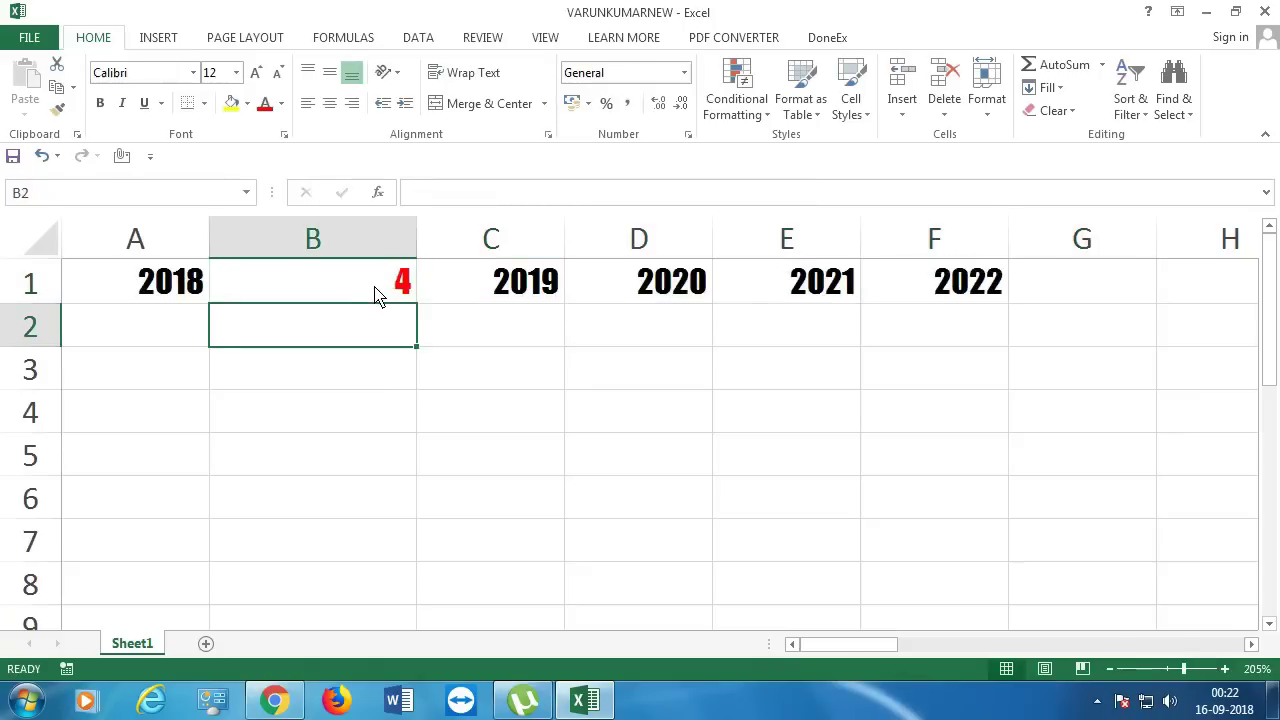
# Extend the year formula from F1 across row 1 to column X, and return to cell C1
pyautogui.click(1066, 285)
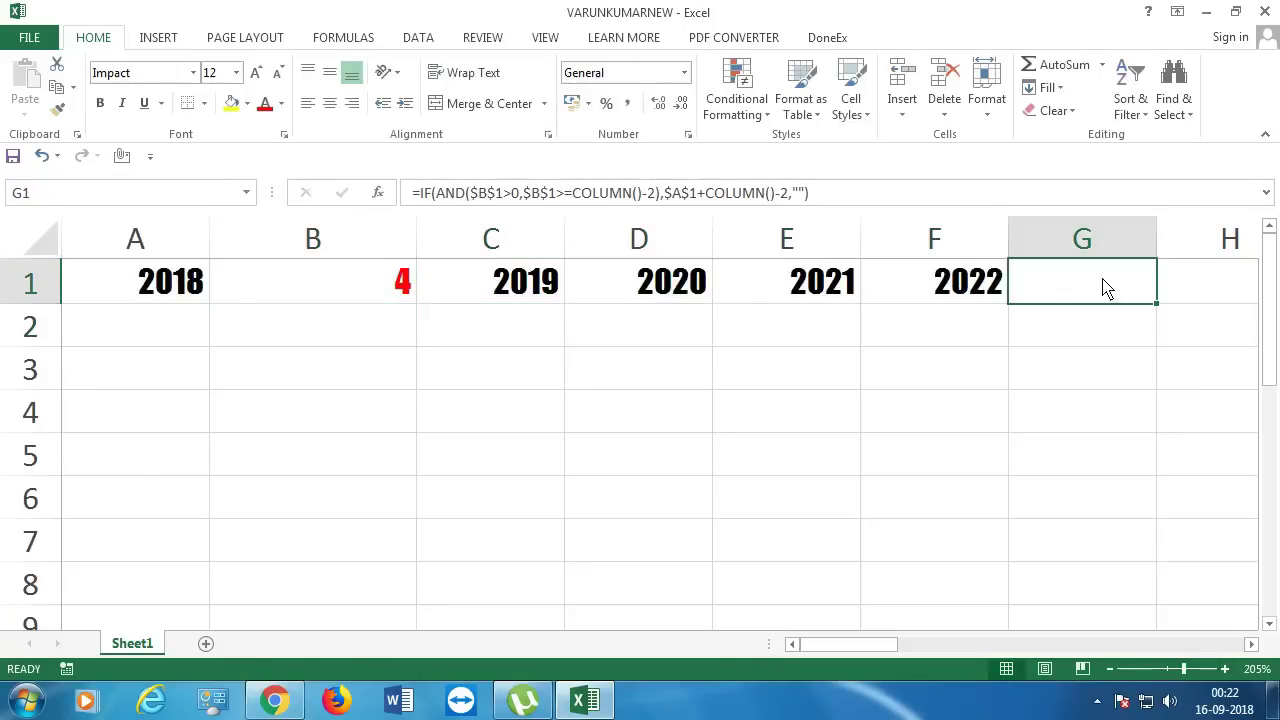
pyautogui.click(982, 288)
pyautogui.moveTo(1010, 313); pyautogui.dragTo(1100, 290)
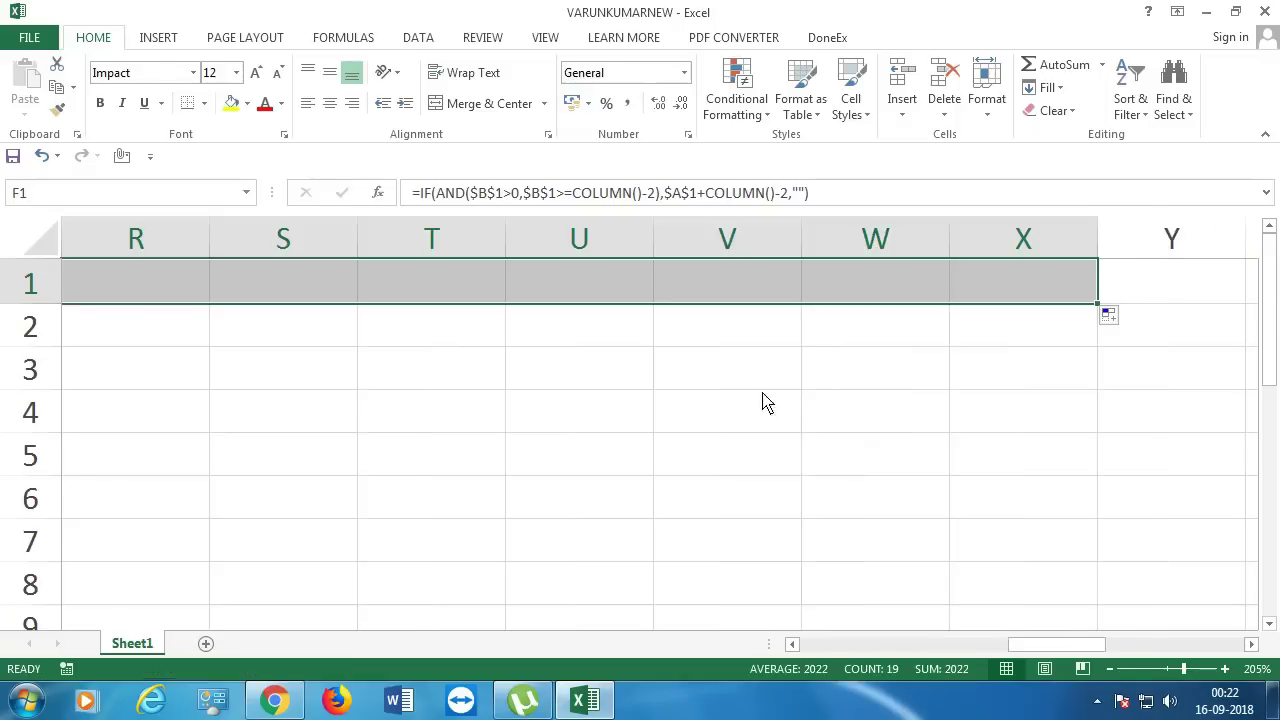
pyautogui.moveTo(1086, 645); pyautogui.dragTo(680, 660)
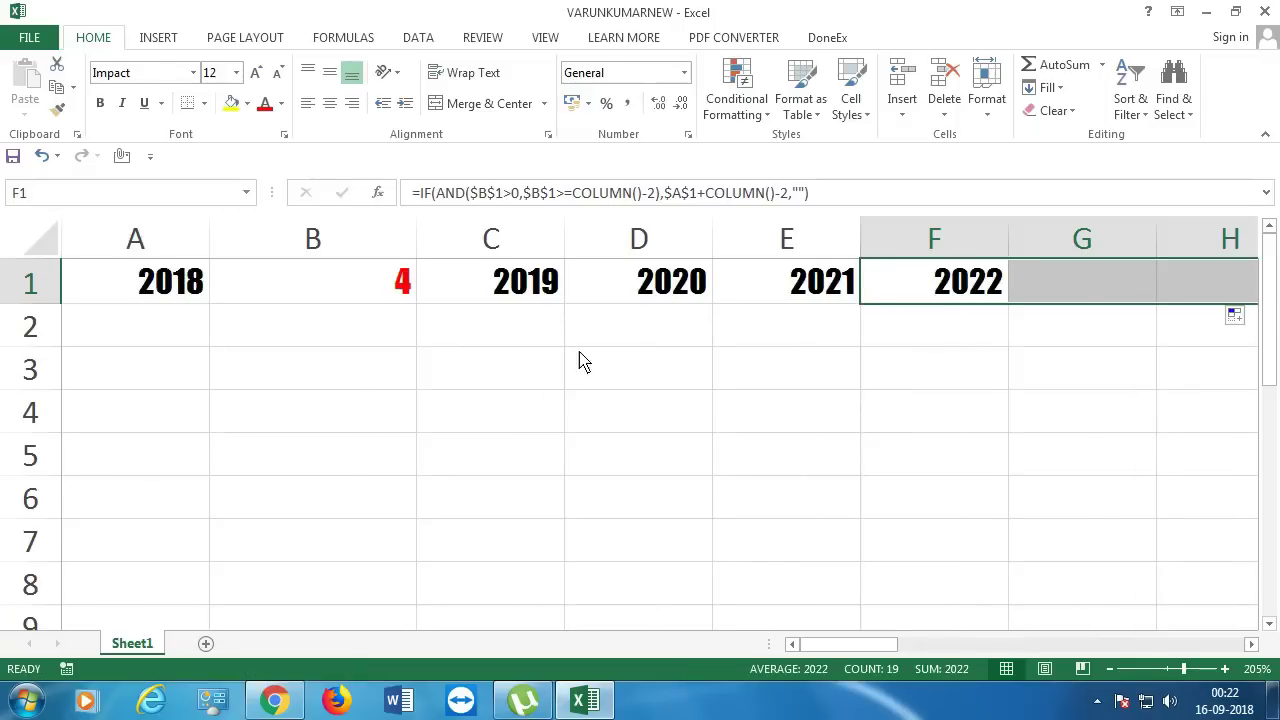
pyautogui.click(513, 288)
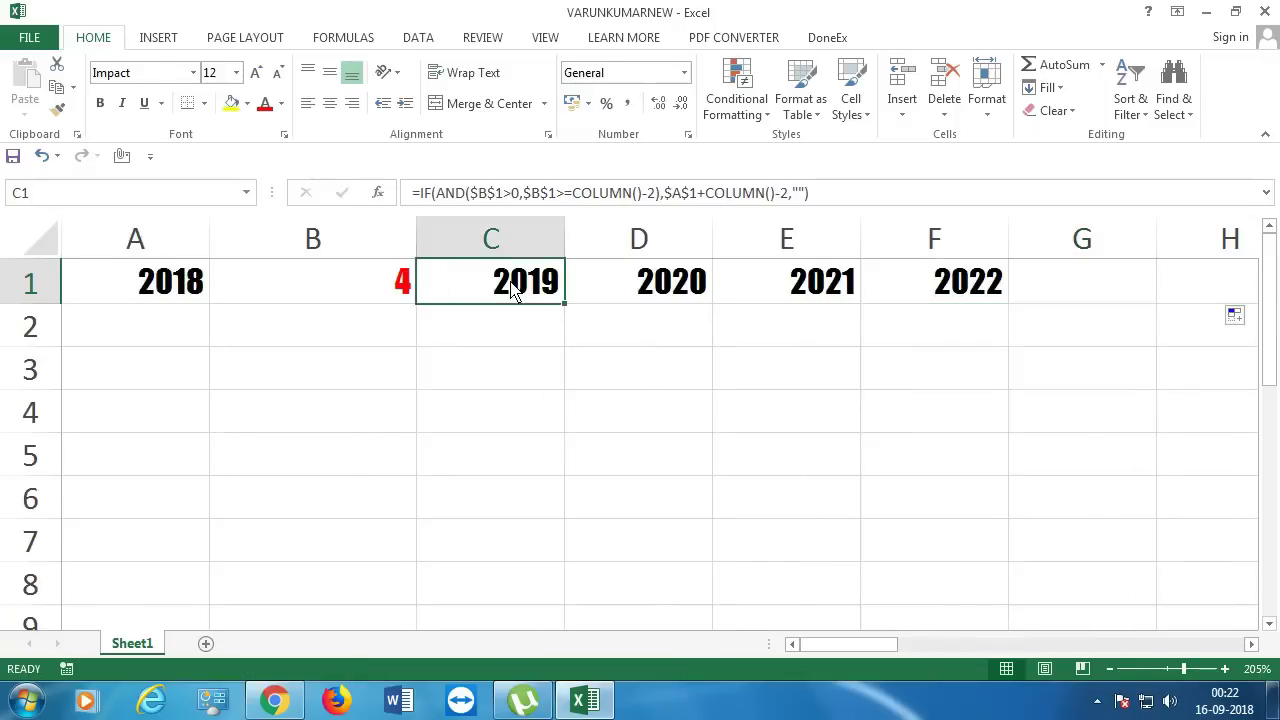
# Examine the D1 formula's two AND conditions, $B$1>0 and $B$1>=COLUMN()-2, and its empty-string value if false
pyautogui.doubleClick(655, 290)
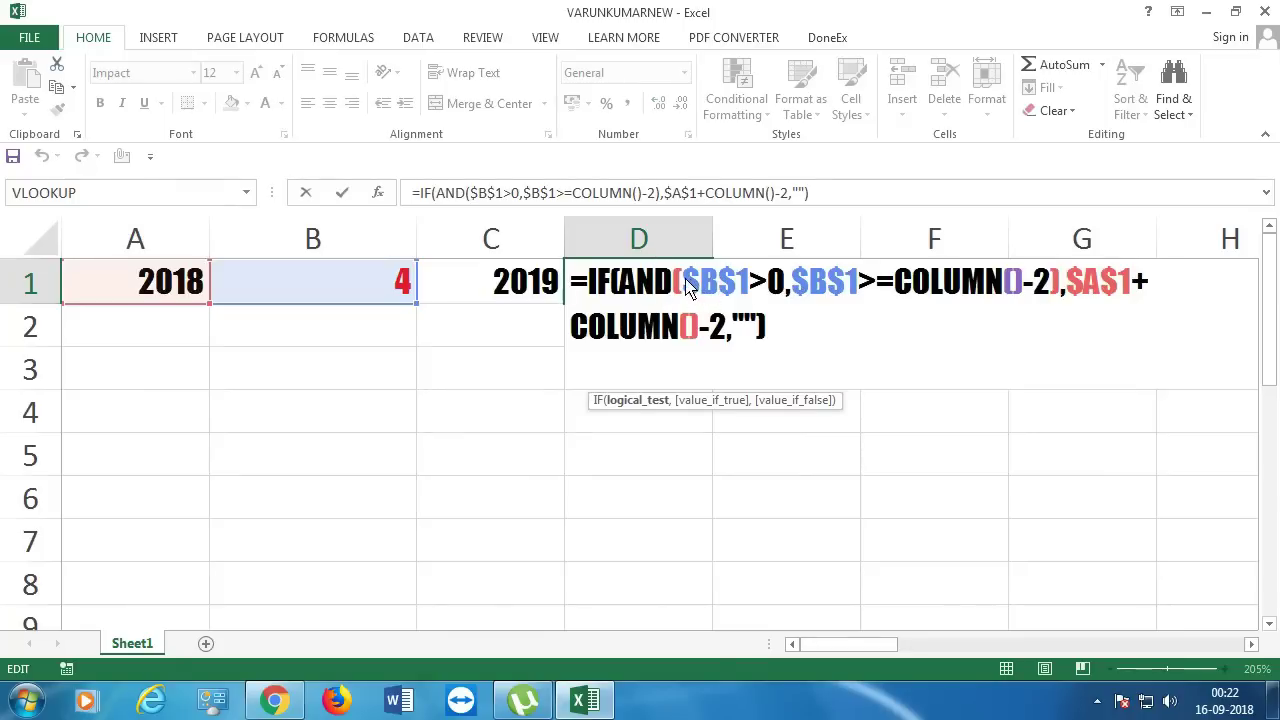
pyautogui.moveTo(684, 287); pyautogui.dragTo(786, 287)
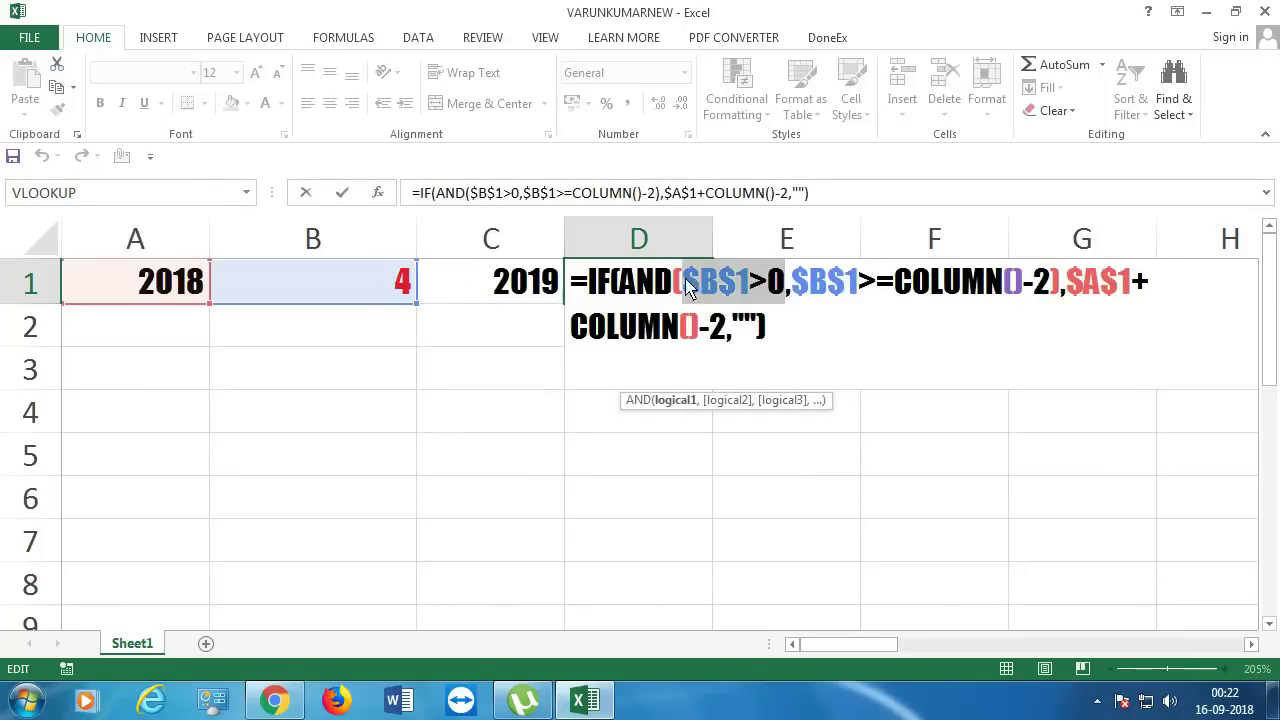
pyautogui.moveTo(688, 287); pyautogui.dragTo(788, 287)
pyautogui.moveTo(792, 287); pyautogui.dragTo(1052, 289)
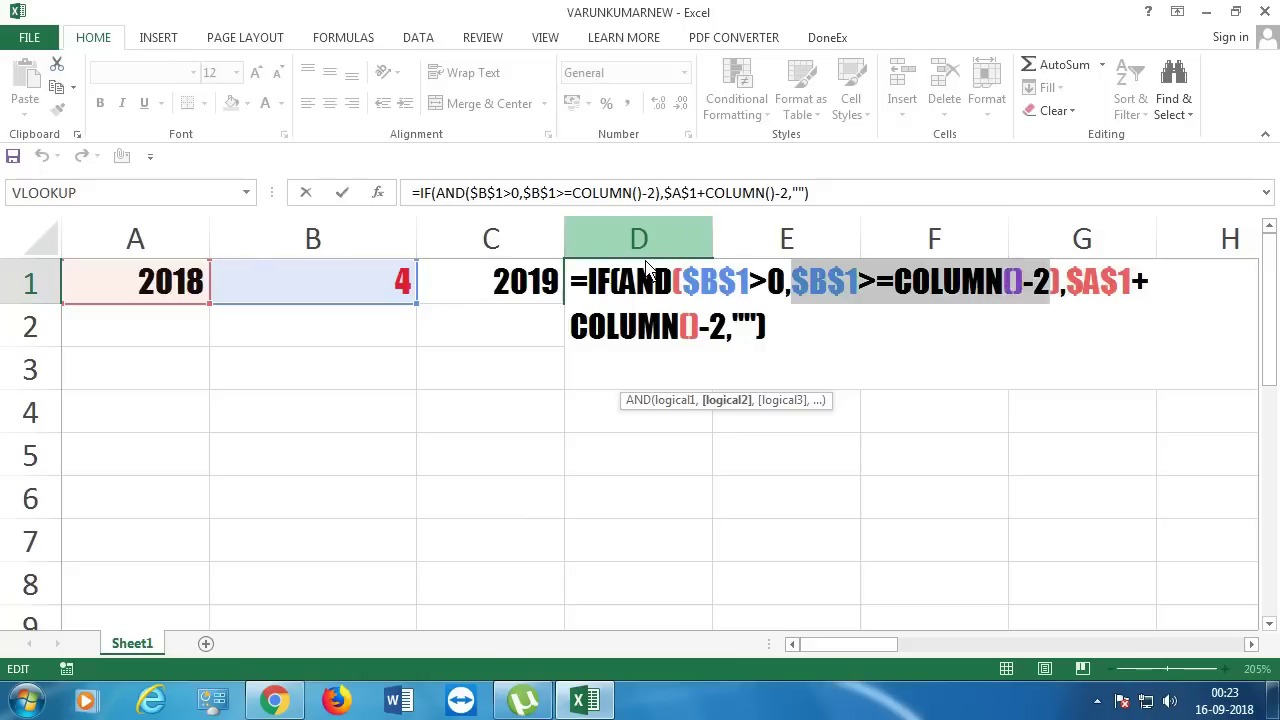
pyautogui.moveTo(895, 288); pyautogui.dragTo(795, 288)
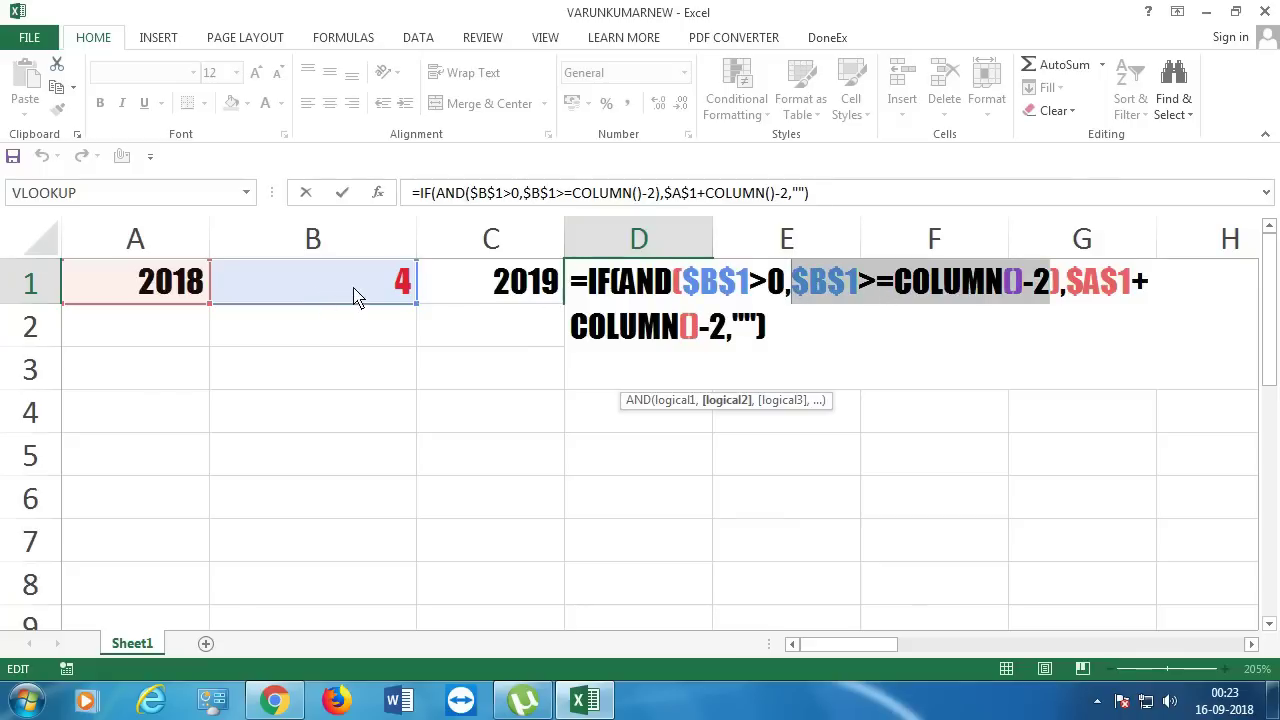
pyautogui.click(905, 287)
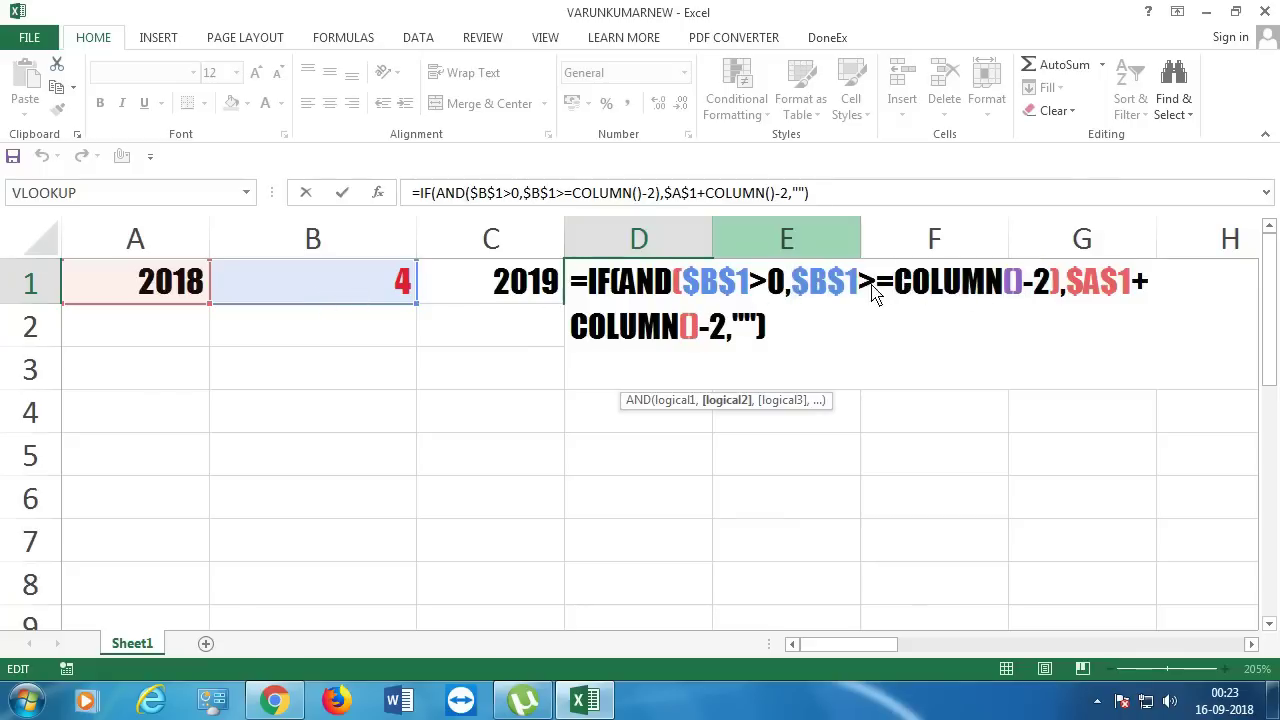
pyautogui.moveTo(848, 290); pyautogui.dragTo(988, 292)
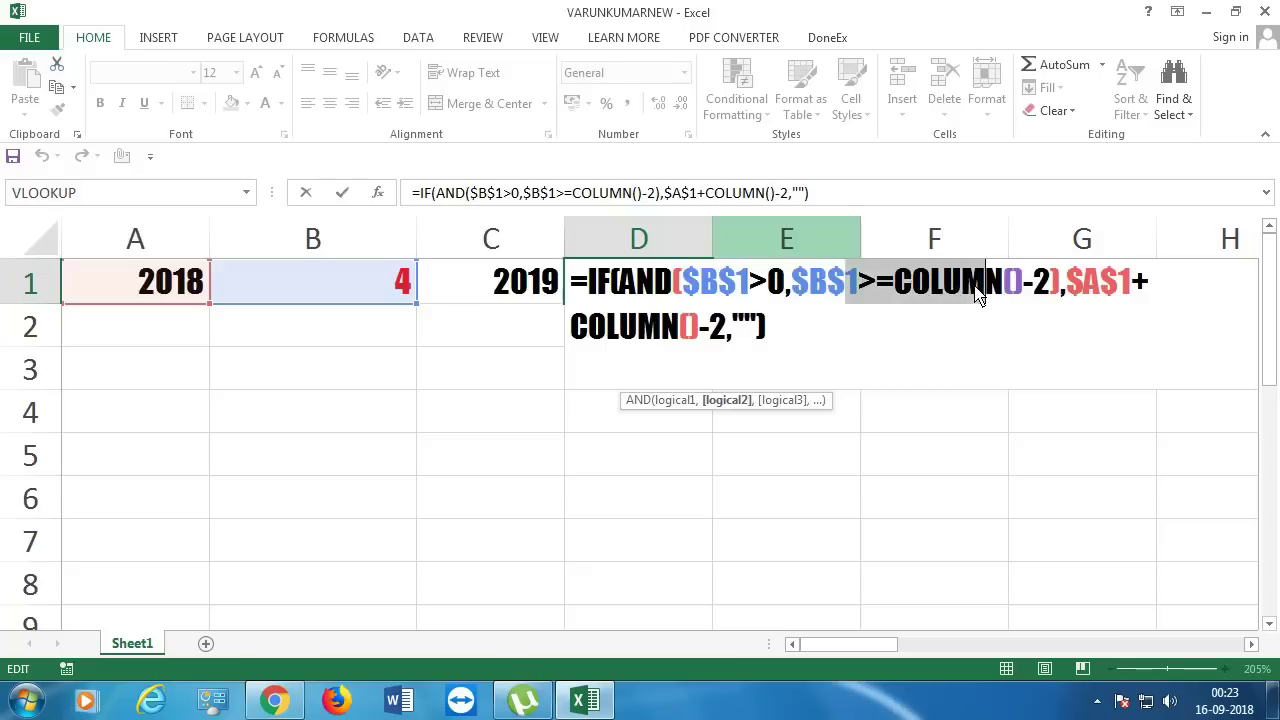
pyautogui.click(886, 291)
pyautogui.moveTo(886, 290); pyautogui.dragTo(855, 290)
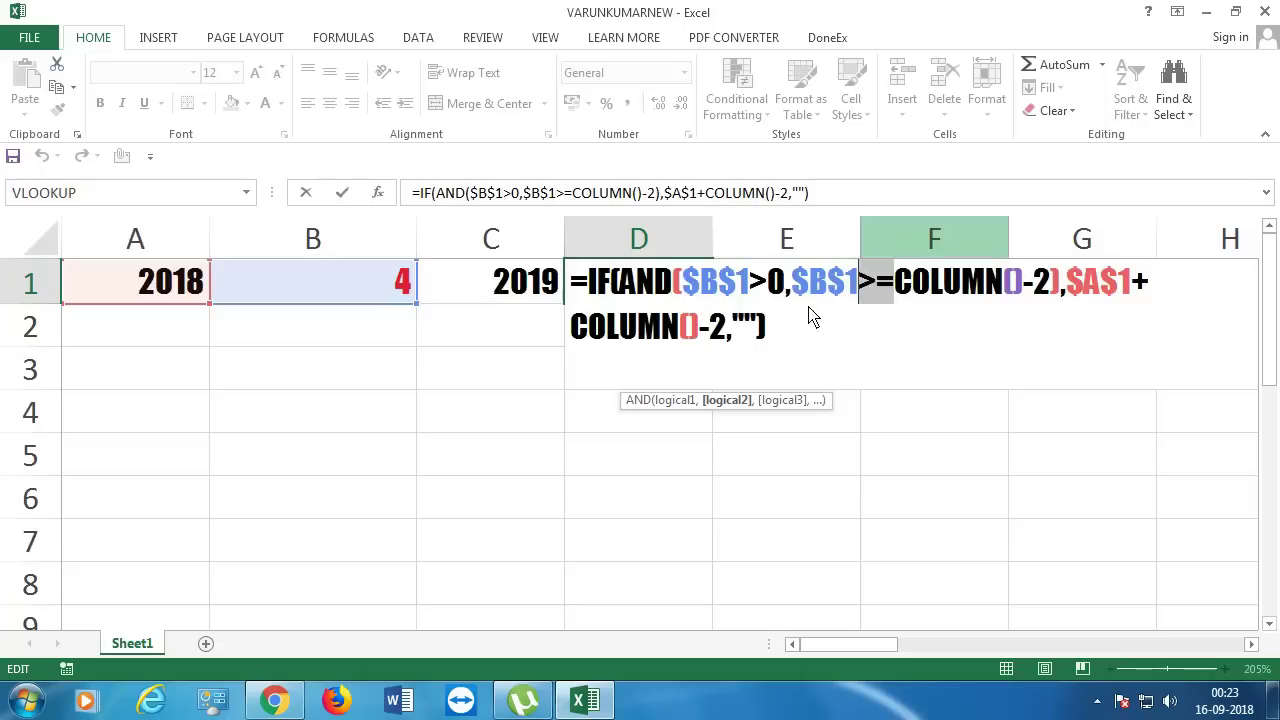
pyautogui.moveTo(732, 331)
pyautogui.mouseDown()
pyautogui.moveTo(767, 334)
pyautogui.moveTo(737, 322)
pyautogui.mouseUp()
pyautogui.click(757, 322)
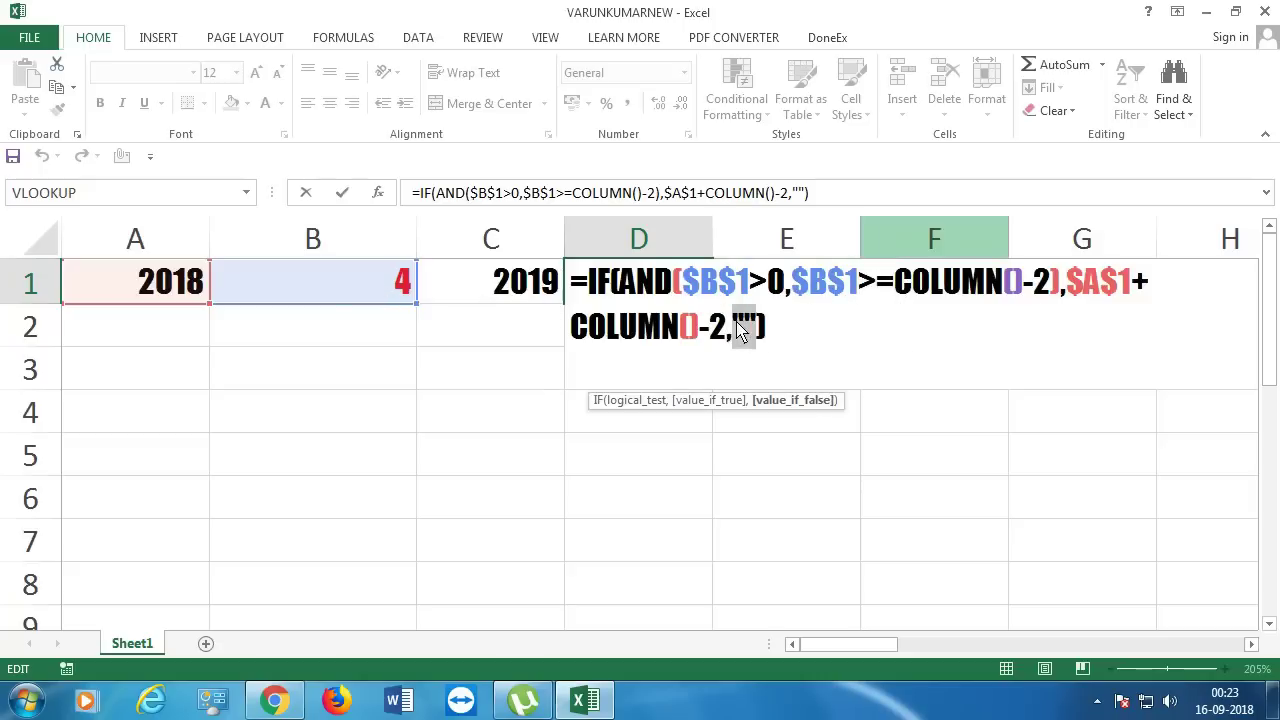
pyautogui.press('Return')
# Set the year count in cell B1 to 1
pyautogui.click(368, 288)
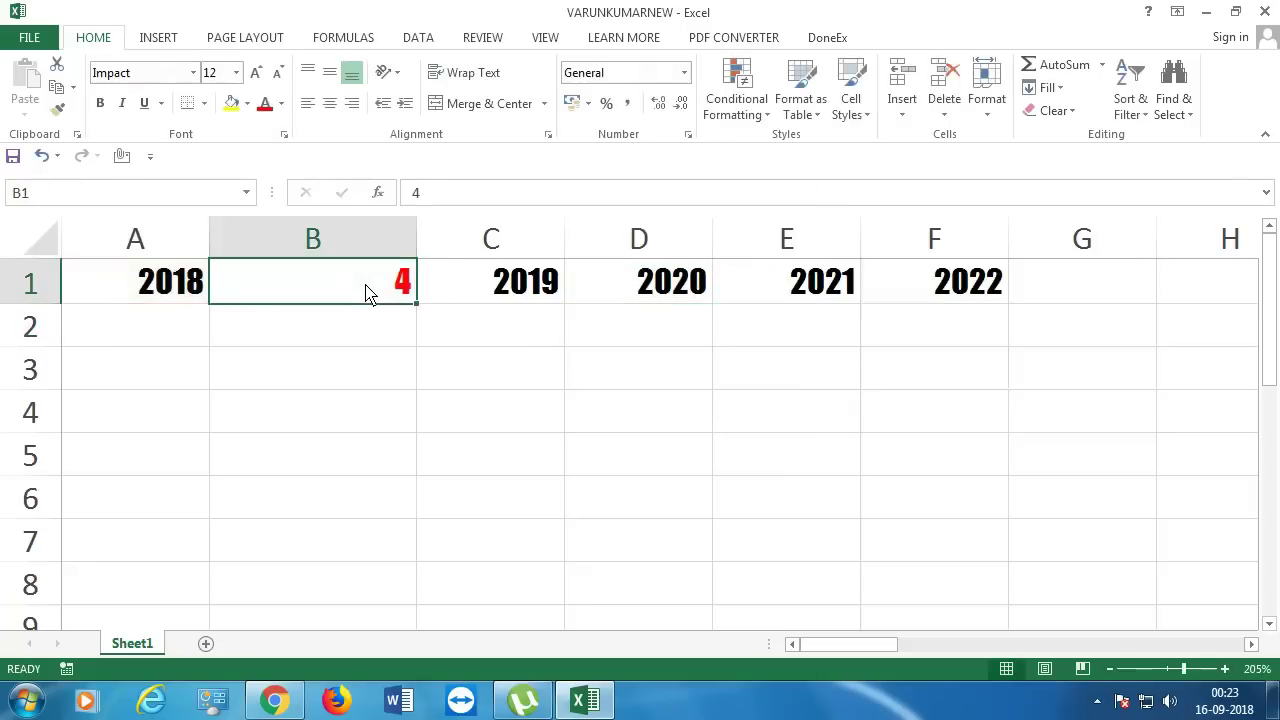
pyautogui.write('1')
pyautogui.press('Return')
# Inspect the formulas in cells C1 to F1, focusing on E1's second AND condition and its value if false
pyautogui.click(641, 286)
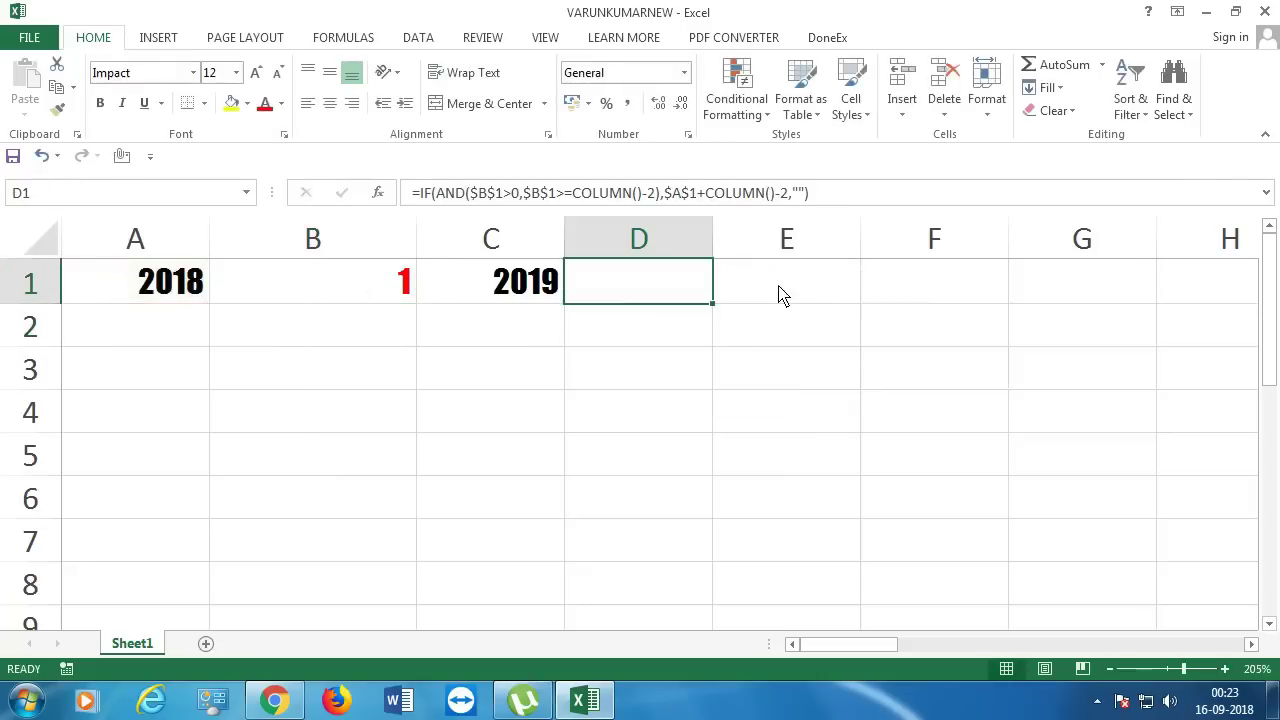
pyautogui.click(780, 294)
pyautogui.click(936, 292)
pyautogui.doubleClick(770, 290)
pyautogui.press('Return')
pyautogui.press('Right')
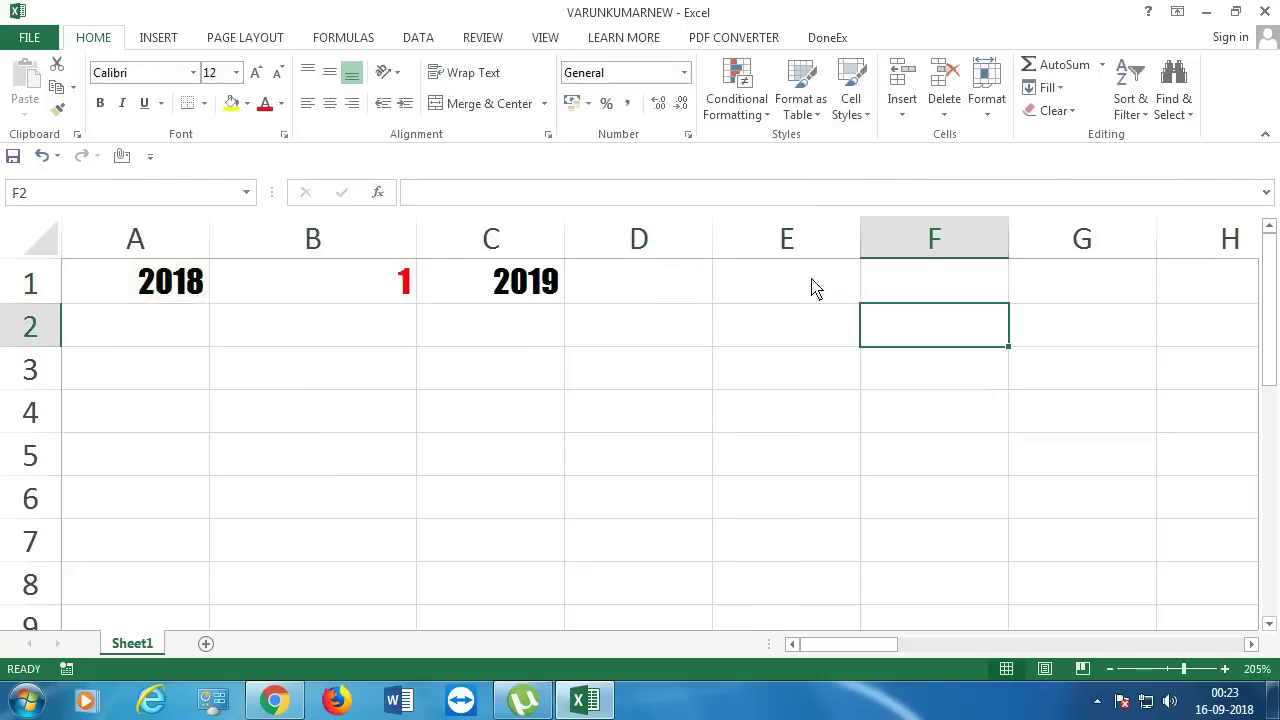
pyautogui.doubleClick(823, 287)
pyautogui.moveTo(940, 286); pyautogui.dragTo(1200, 286)
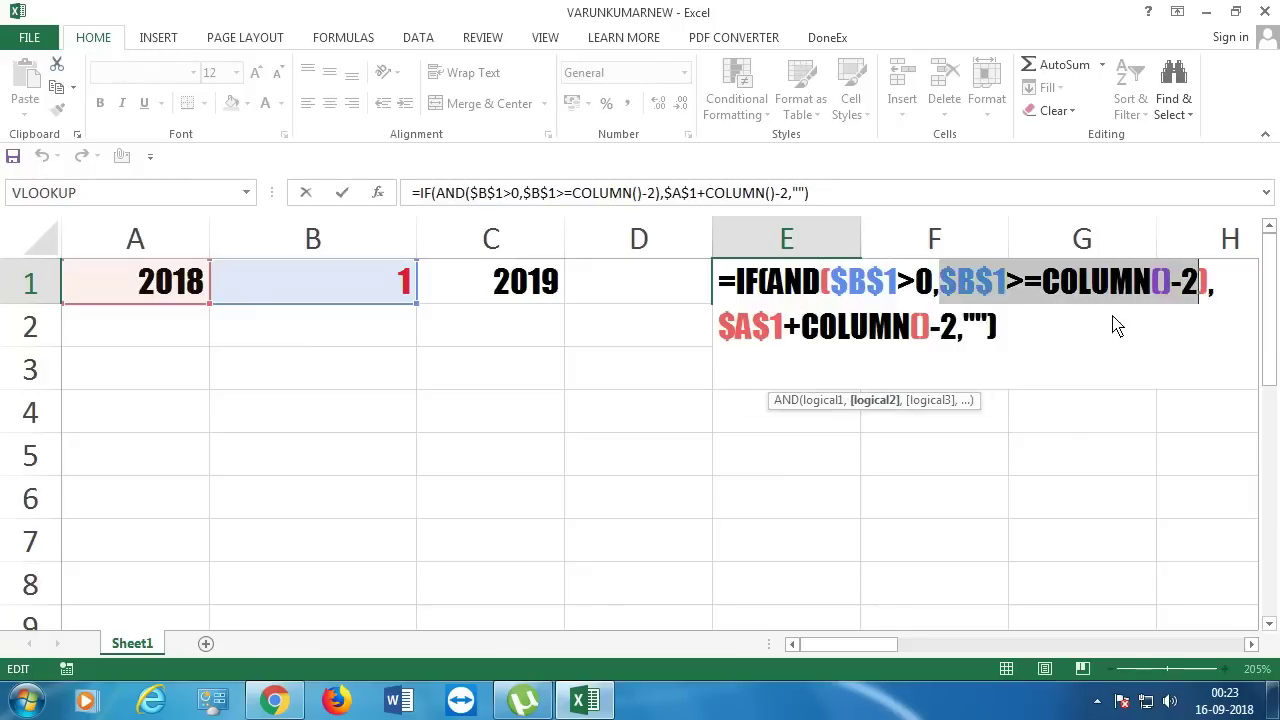
pyautogui.click(965, 330)
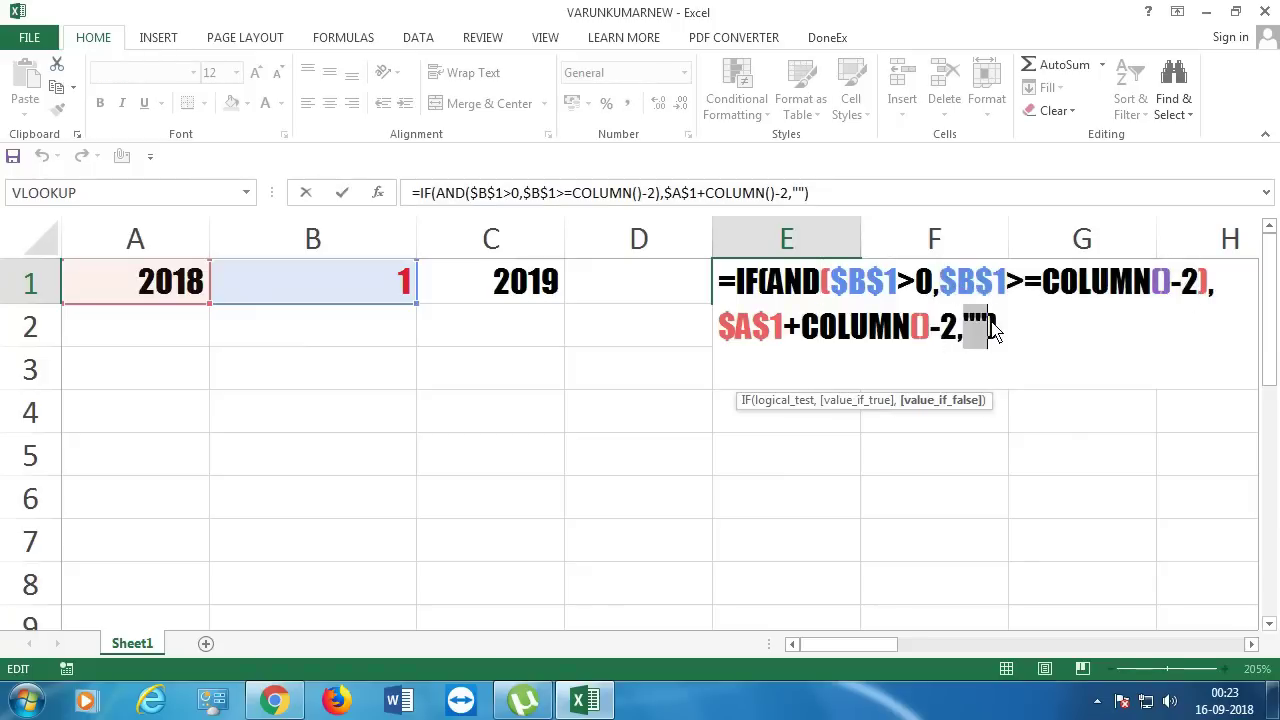
pyautogui.moveTo(940, 286); pyautogui.dragTo(1168, 288)
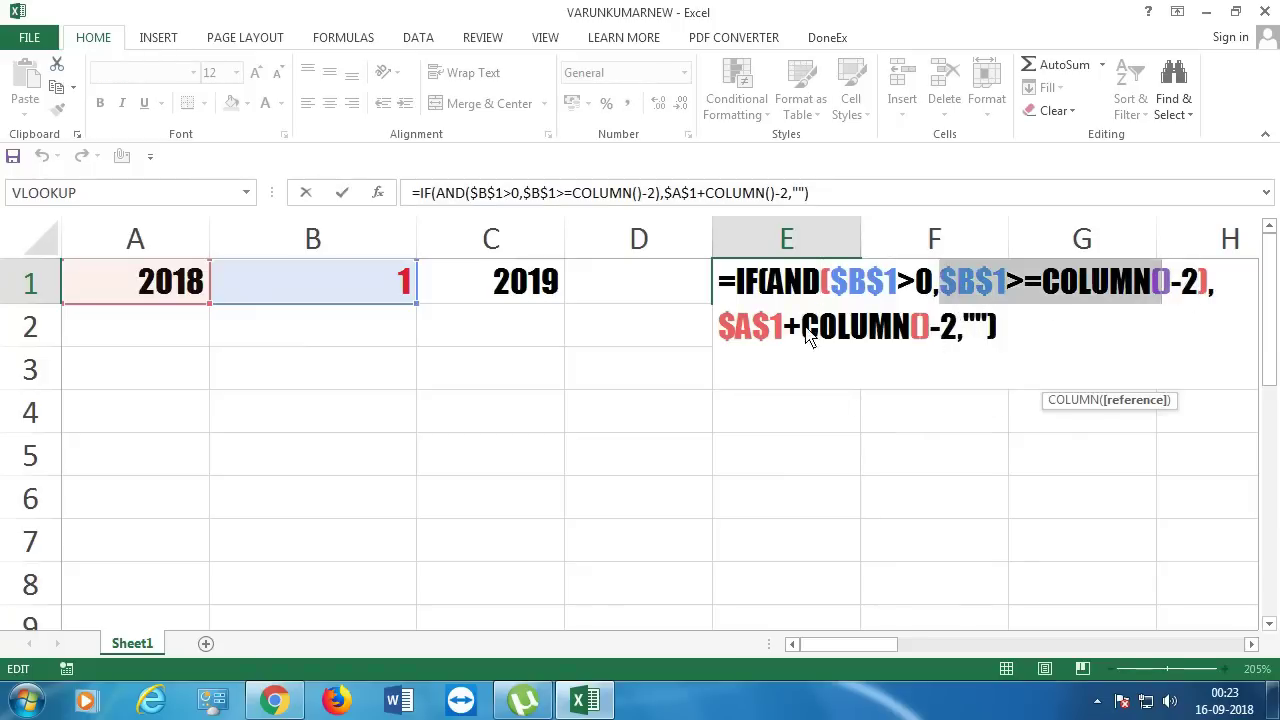
pyautogui.press('Return')
pyautogui.doubleClick(514, 286)
pyautogui.press('Return')
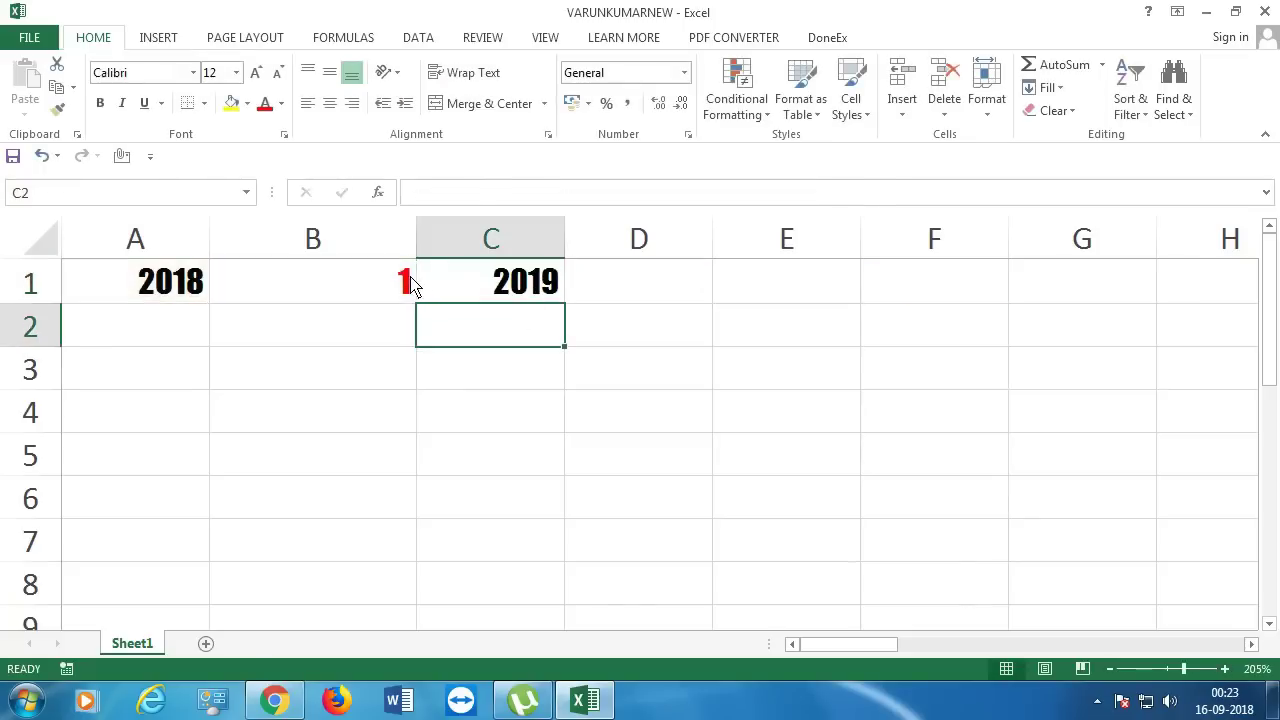
# Test the year list by setting cell B1 to 2 and then to 3
pyautogui.click(412, 286)
pyautogui.write('2')
pyautogui.press('Return')
pyautogui.click(412, 286)
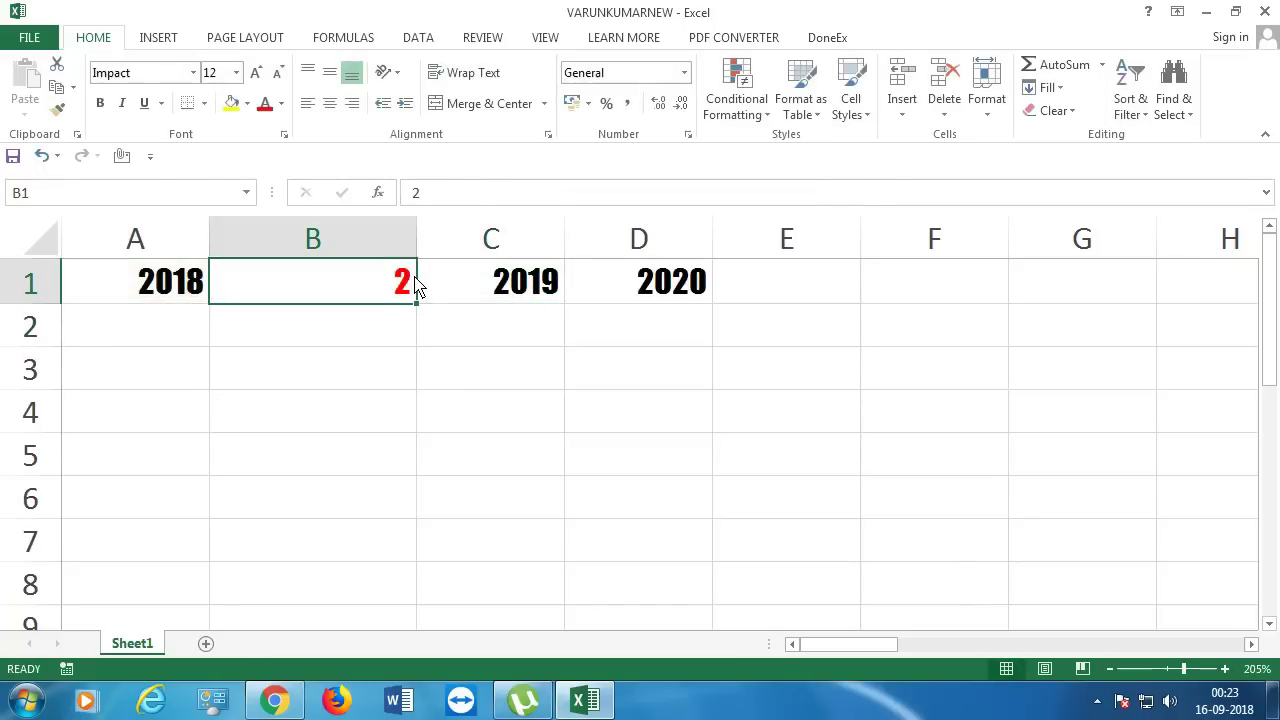
pyautogui.write('2')
pyautogui.press('BackSpace')
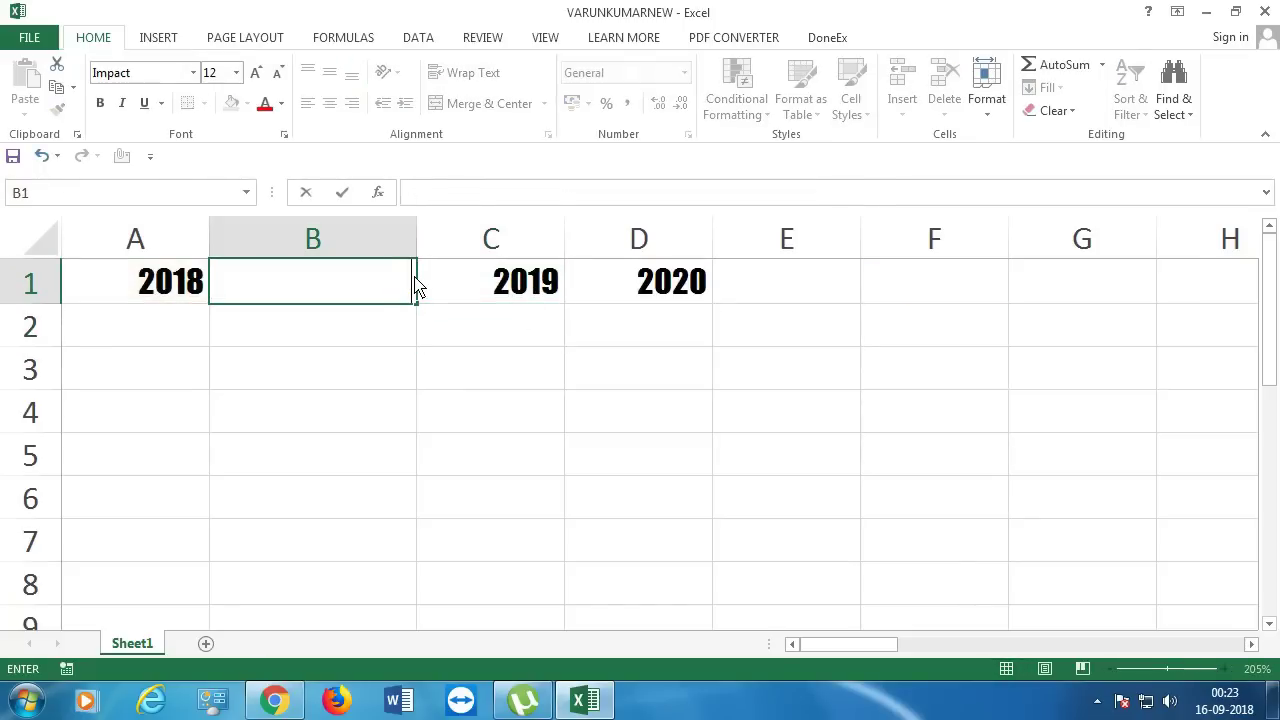
pyautogui.write('3')
pyautogui.press('Return')
# Examine the value-if-true part, $A$1+COLUMN()-2, in the formulas of cells C1 and D1
pyautogui.doubleClick(477, 287)
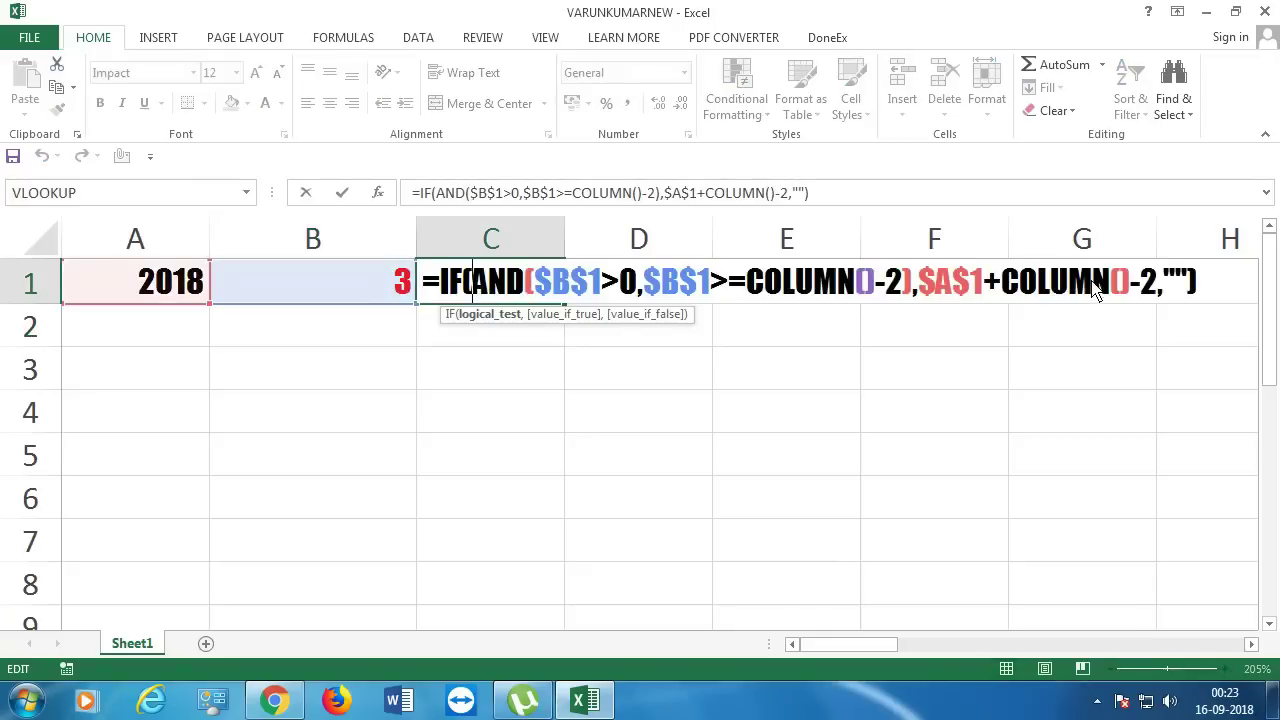
pyautogui.click(1003, 284)
pyautogui.moveTo(912, 288); pyautogui.dragTo(1013, 290)
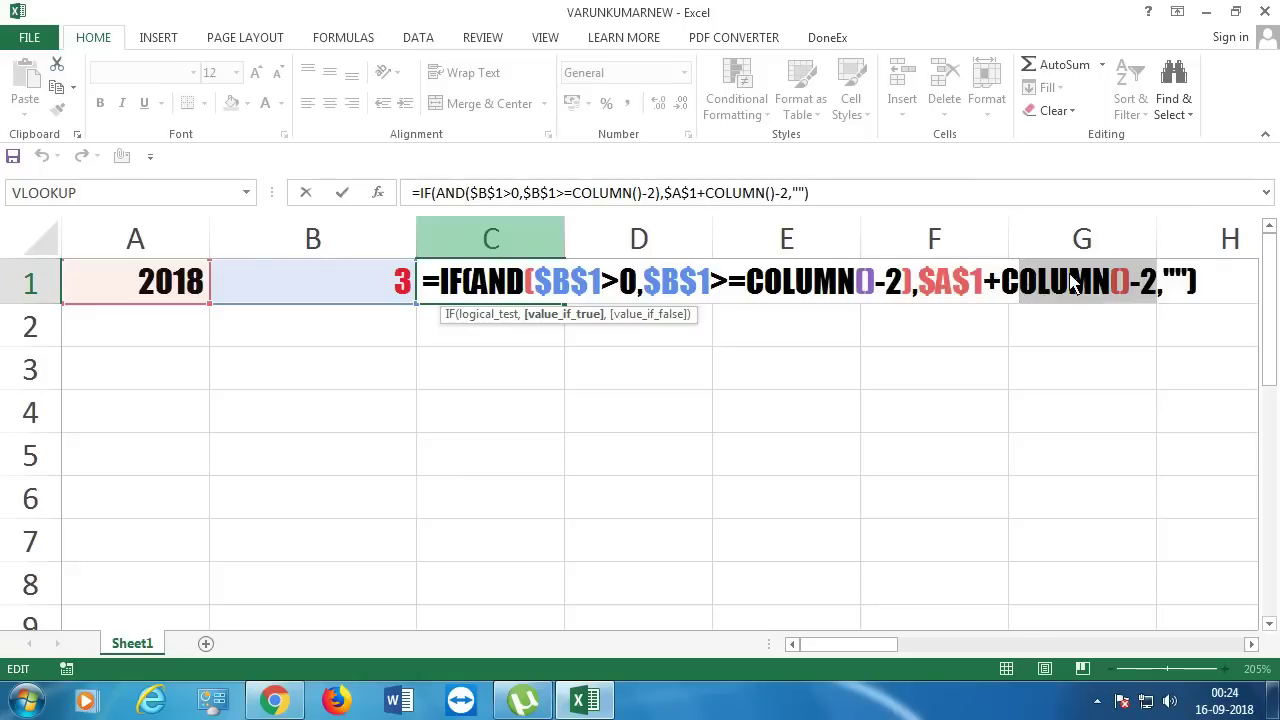
pyautogui.press('Return')
pyautogui.click(515, 288)
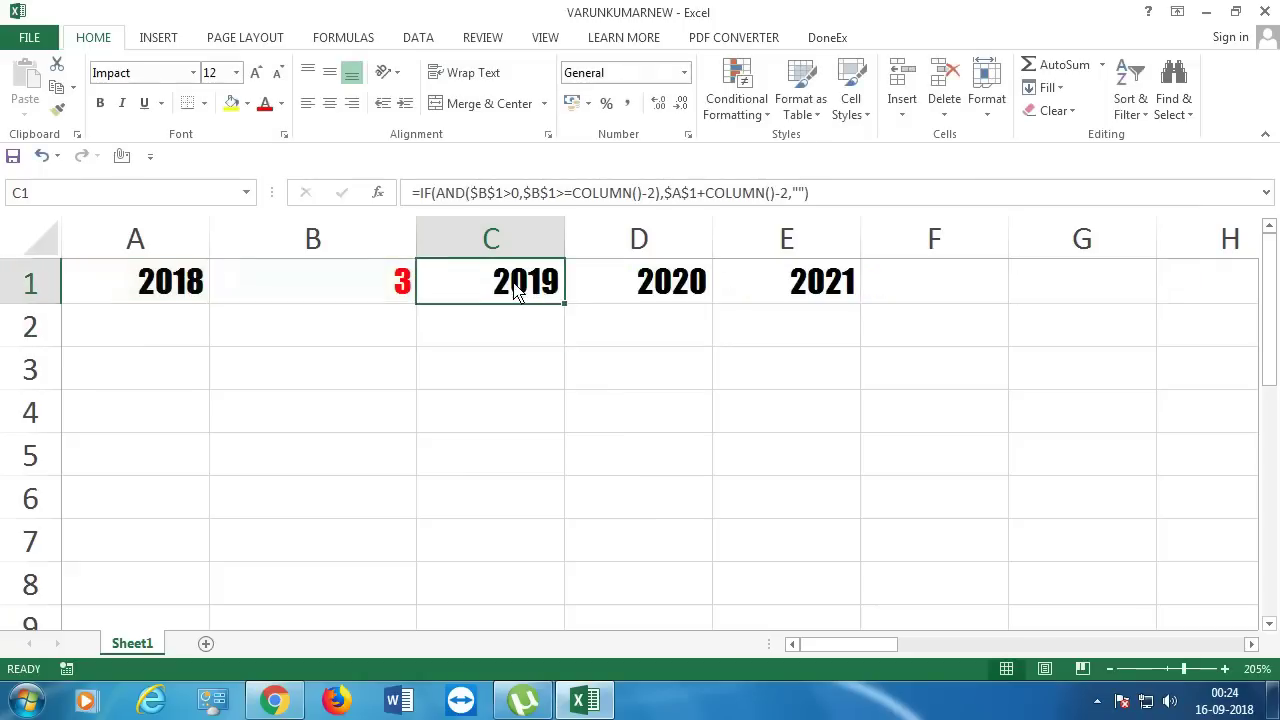
pyautogui.doubleClick(618, 290)
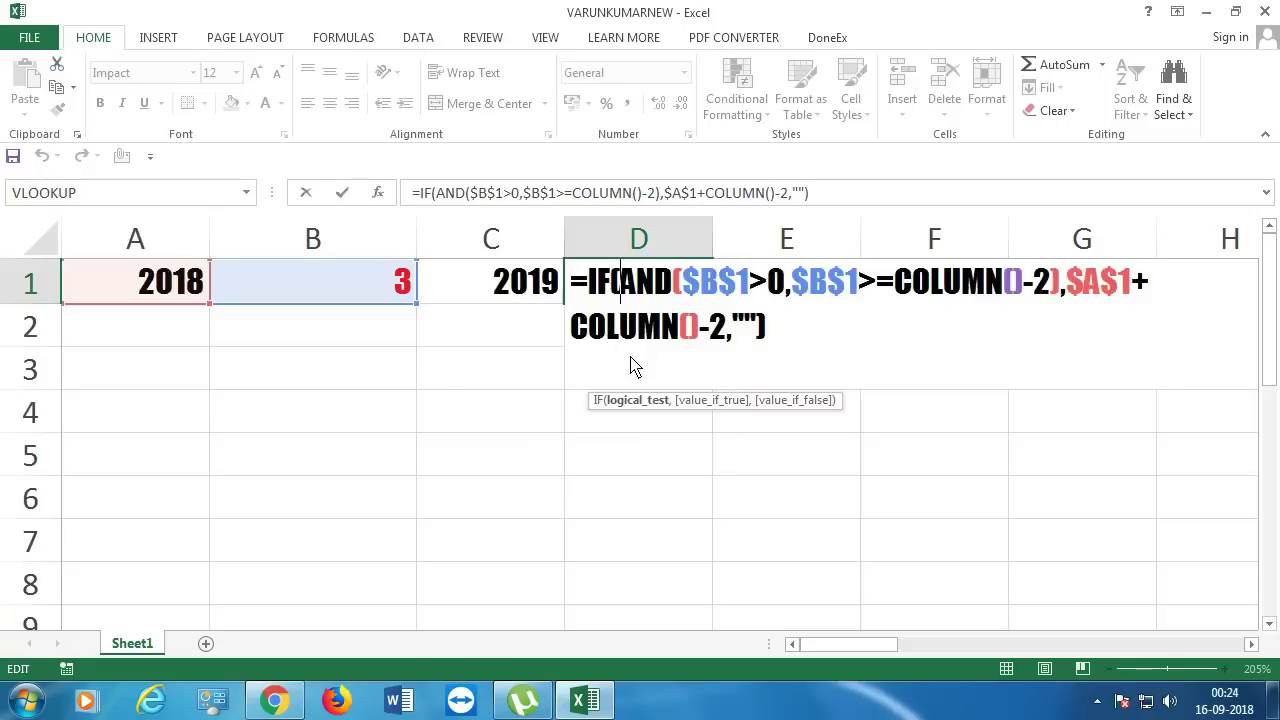
pyautogui.moveTo(606, 330); pyautogui.dragTo(679, 332)
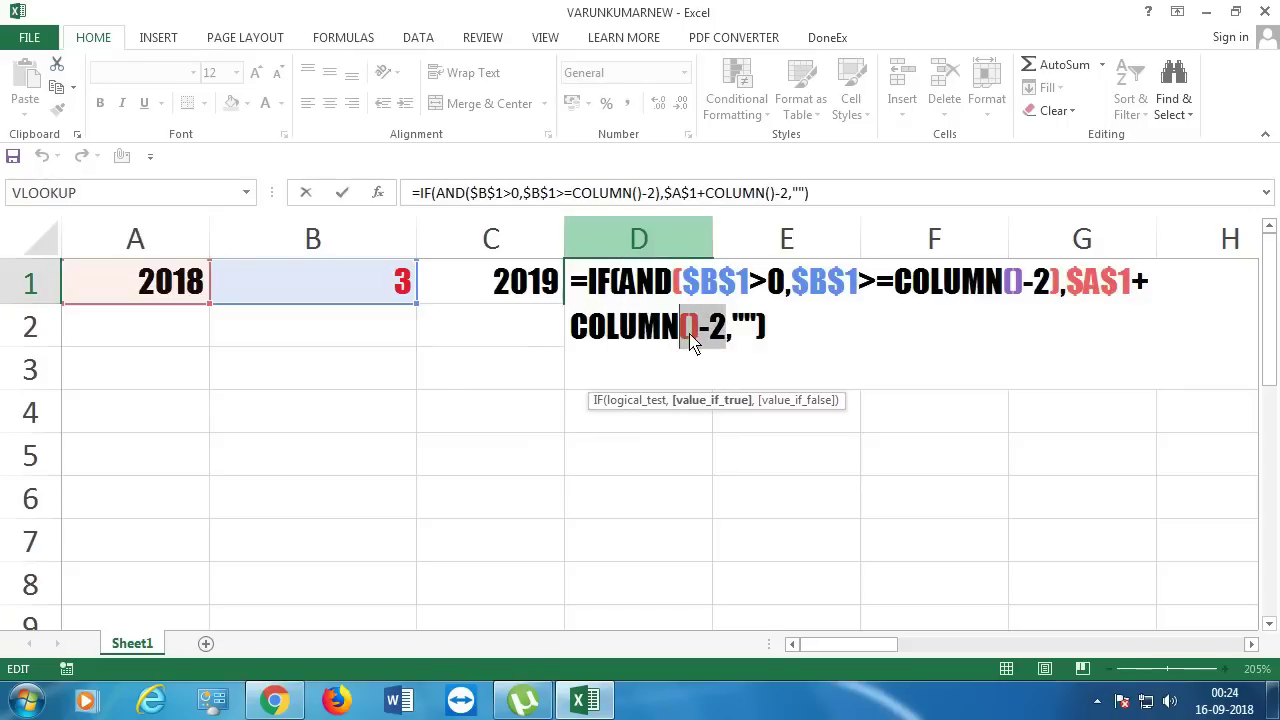
pyautogui.moveTo(1084, 290); pyautogui.dragTo(1155, 290)
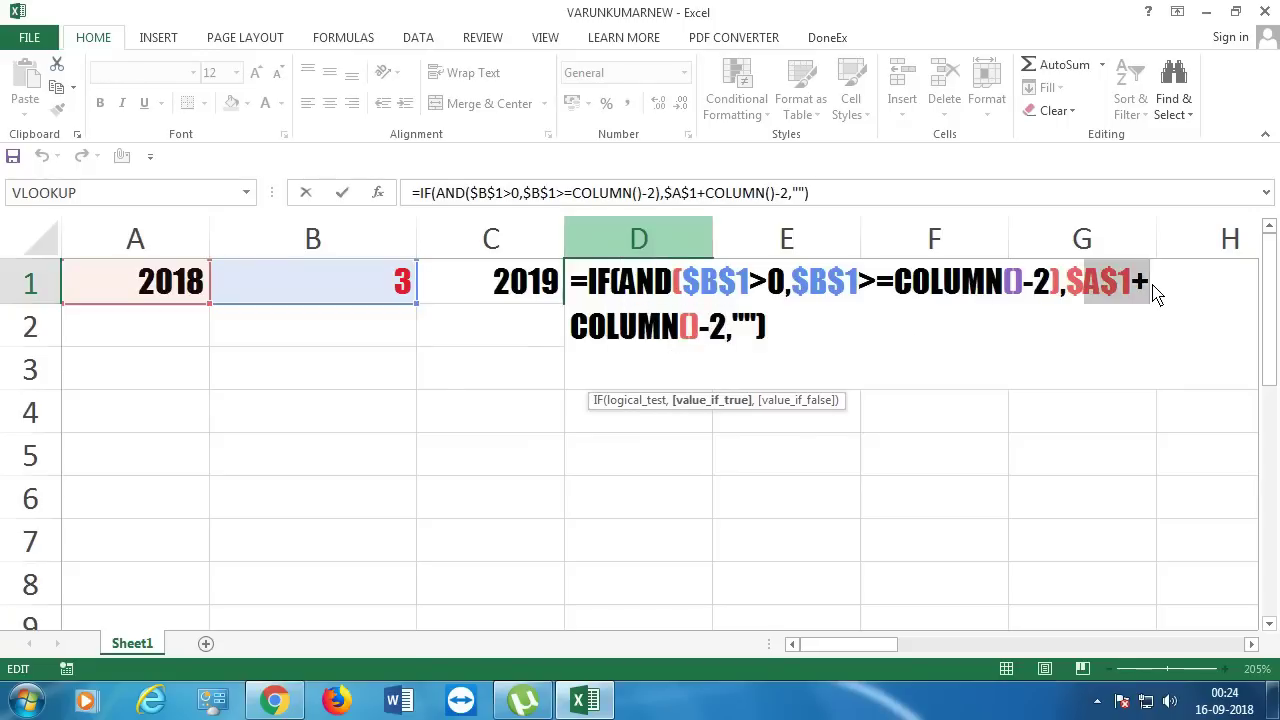
pyautogui.press('Return')
pyautogui.click(615, 298)
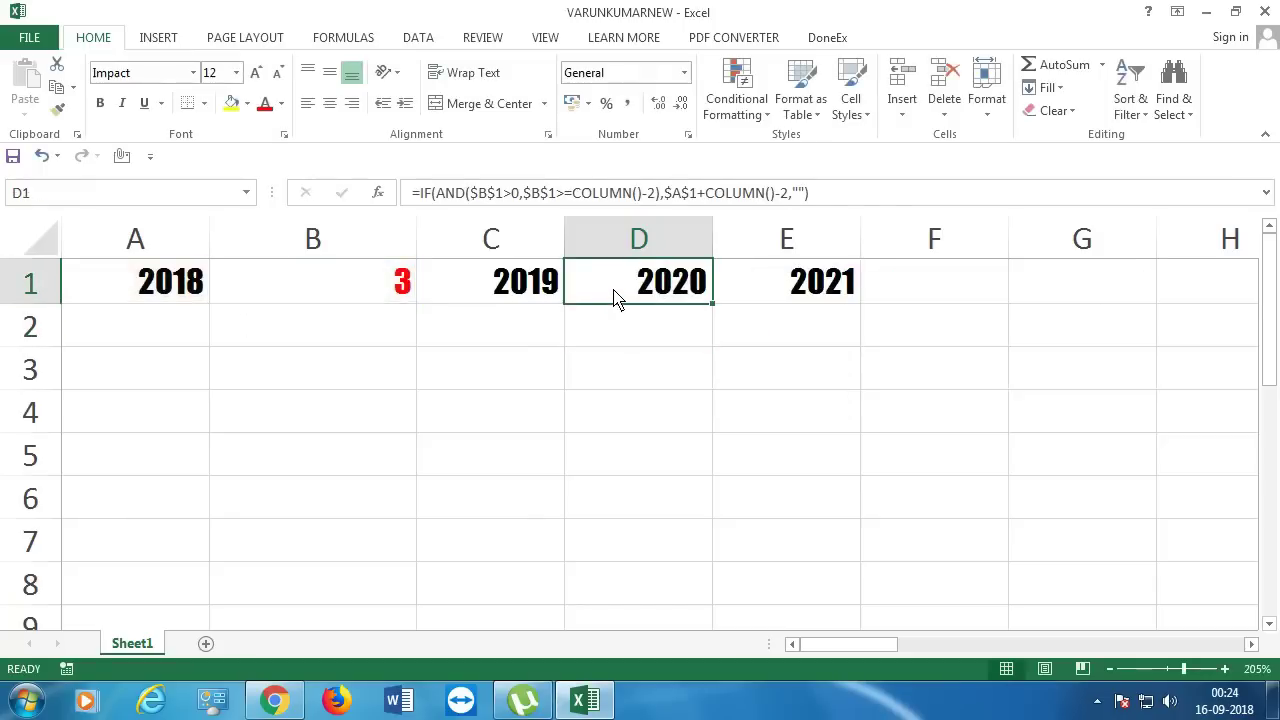
# Review the count in B1 and the AND conditions that use it in the C1 formula
pyautogui.click(392, 283)
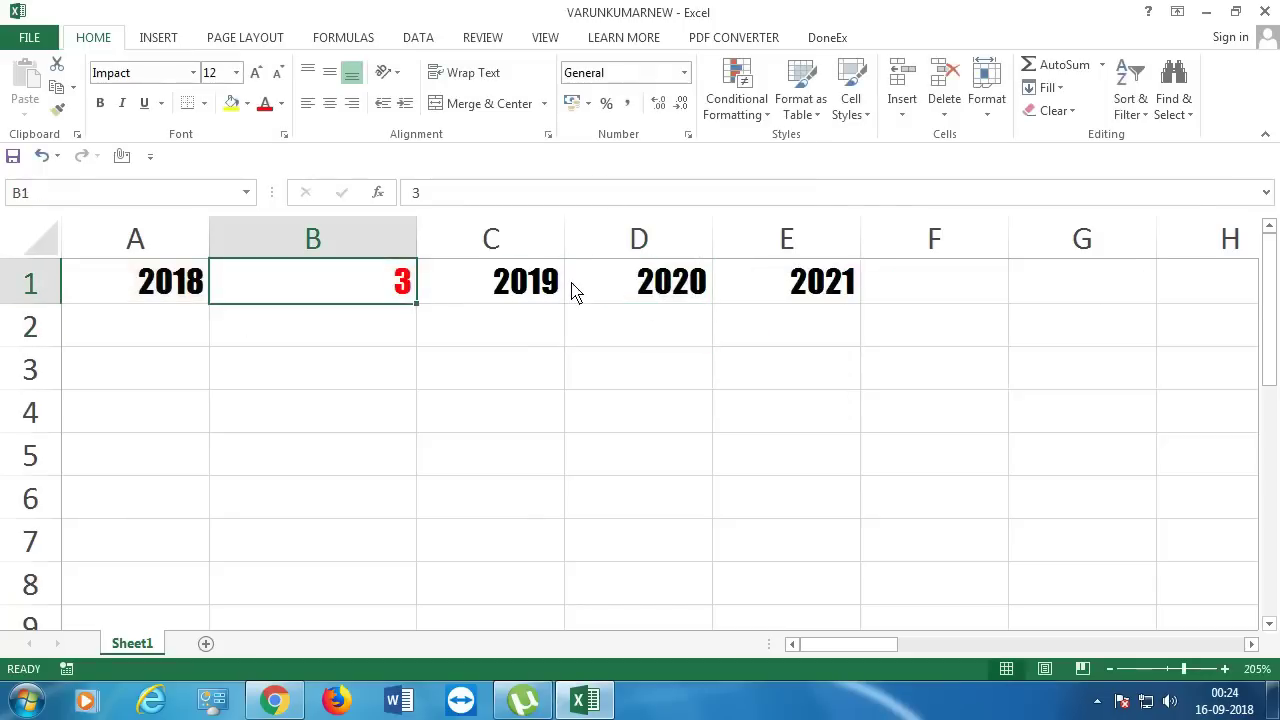
pyautogui.doubleClick(528, 290)
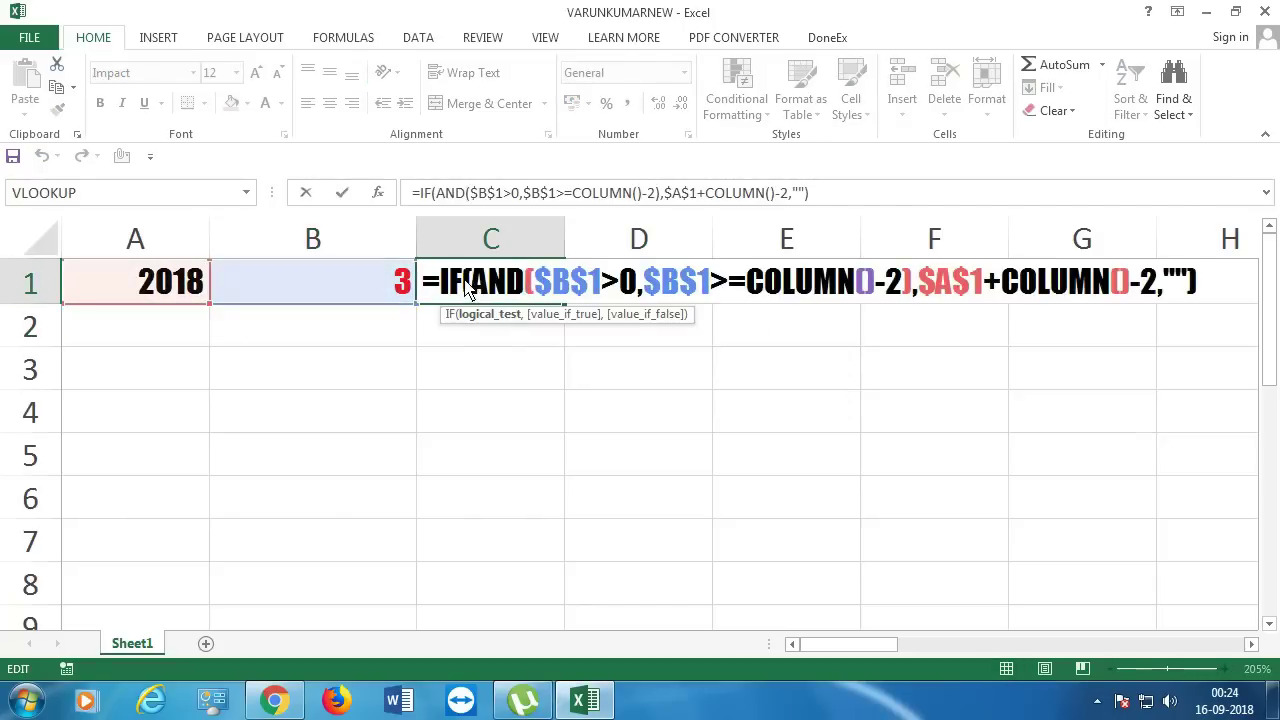
pyautogui.moveTo(465, 288); pyautogui.dragTo(716, 284)
pyautogui.click(712, 284)
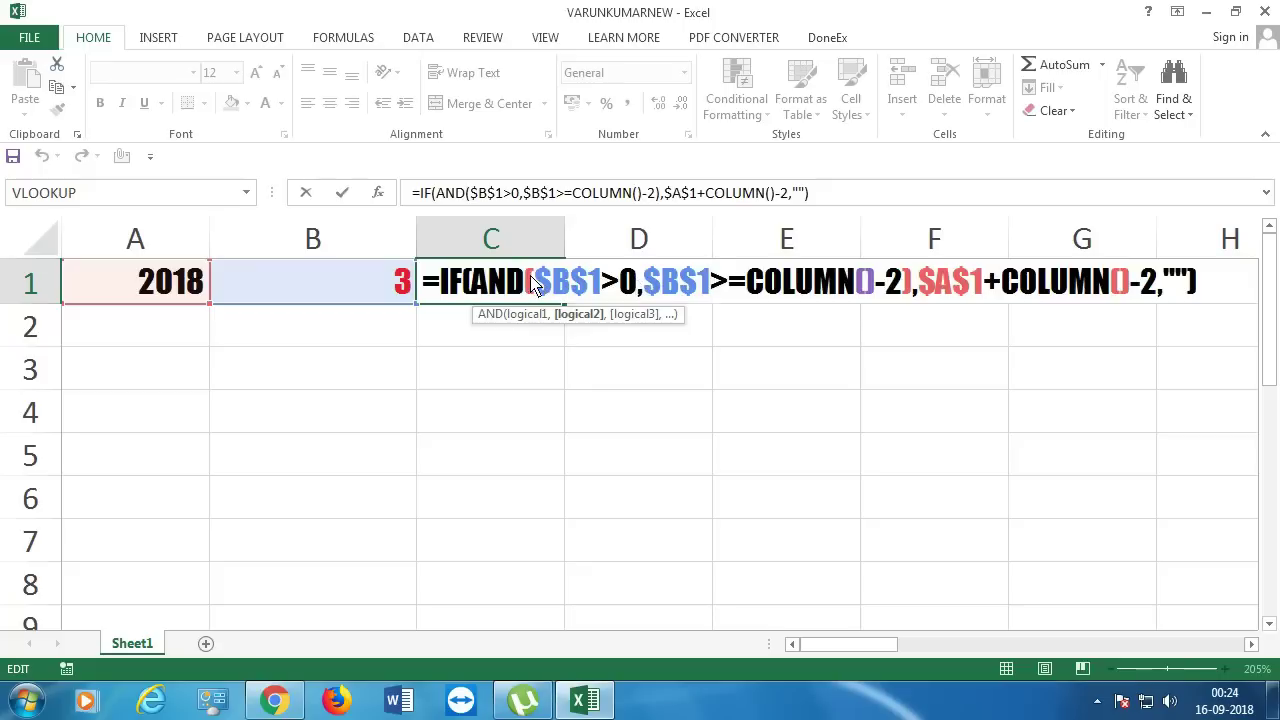
pyautogui.moveTo(534, 285); pyautogui.dragTo(918, 290)
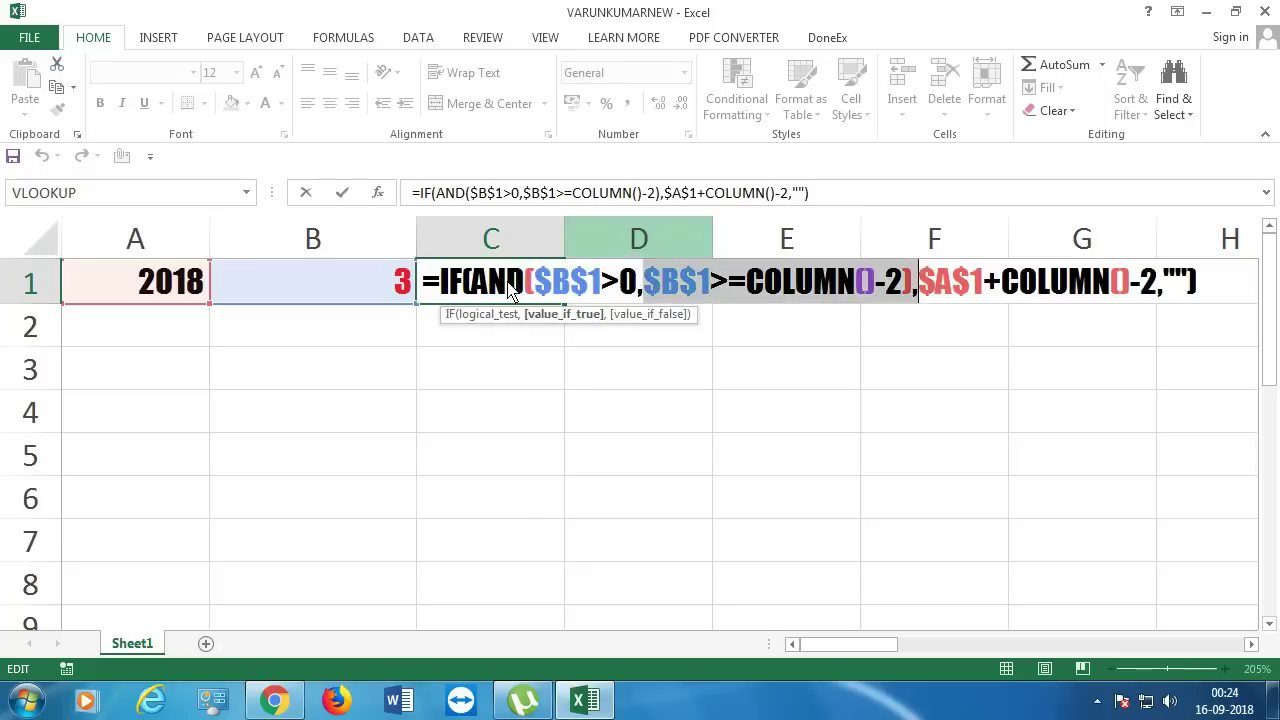
pyautogui.press('Return')
# Test the year list by setting cell B1 to 5, 2 and 1 in turn
pyautogui.click(382, 289)
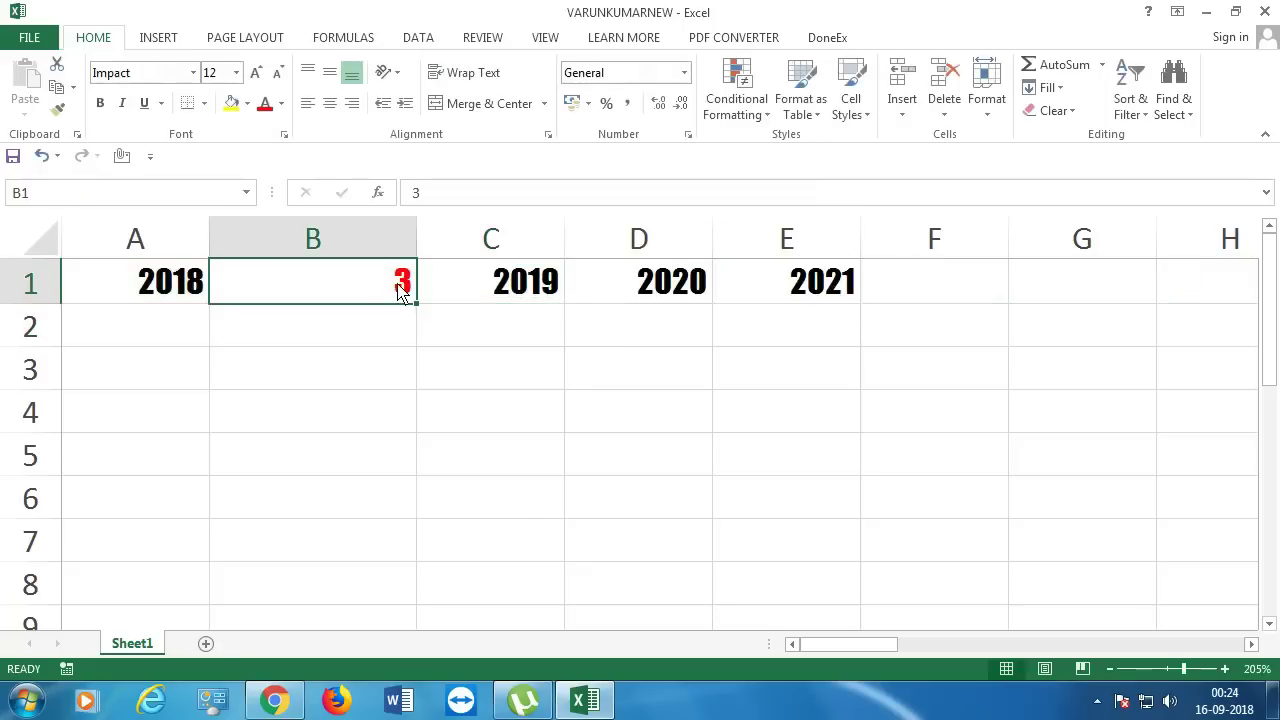
pyautogui.write('5')
pyautogui.press('Return')
pyautogui.click(397, 289)
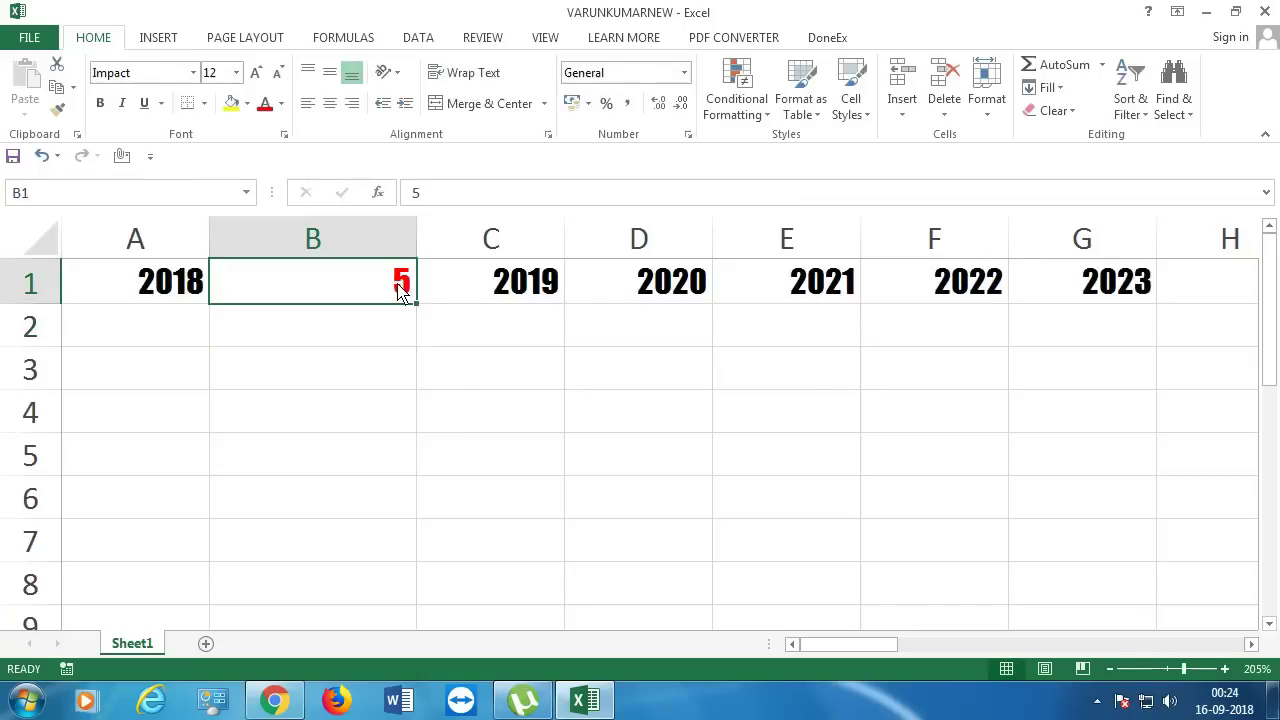
pyautogui.write('2')
pyautogui.press('Return')
pyautogui.click(397, 289)
pyautogui.write('1')
pyautogui.press('Return')
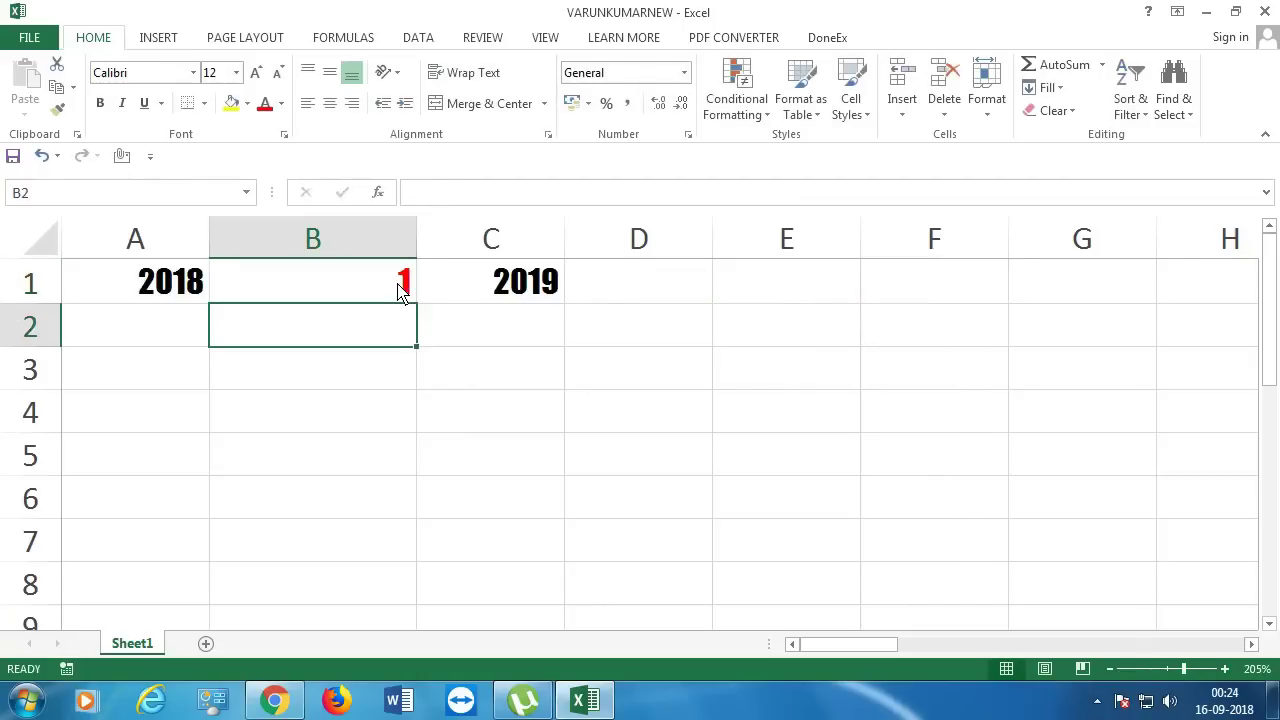
# Set the year count in cell B1 to 5 and reselect the cell
pyautogui.click(397, 289)
pyautogui.write('5')
pyautogui.press('Return')
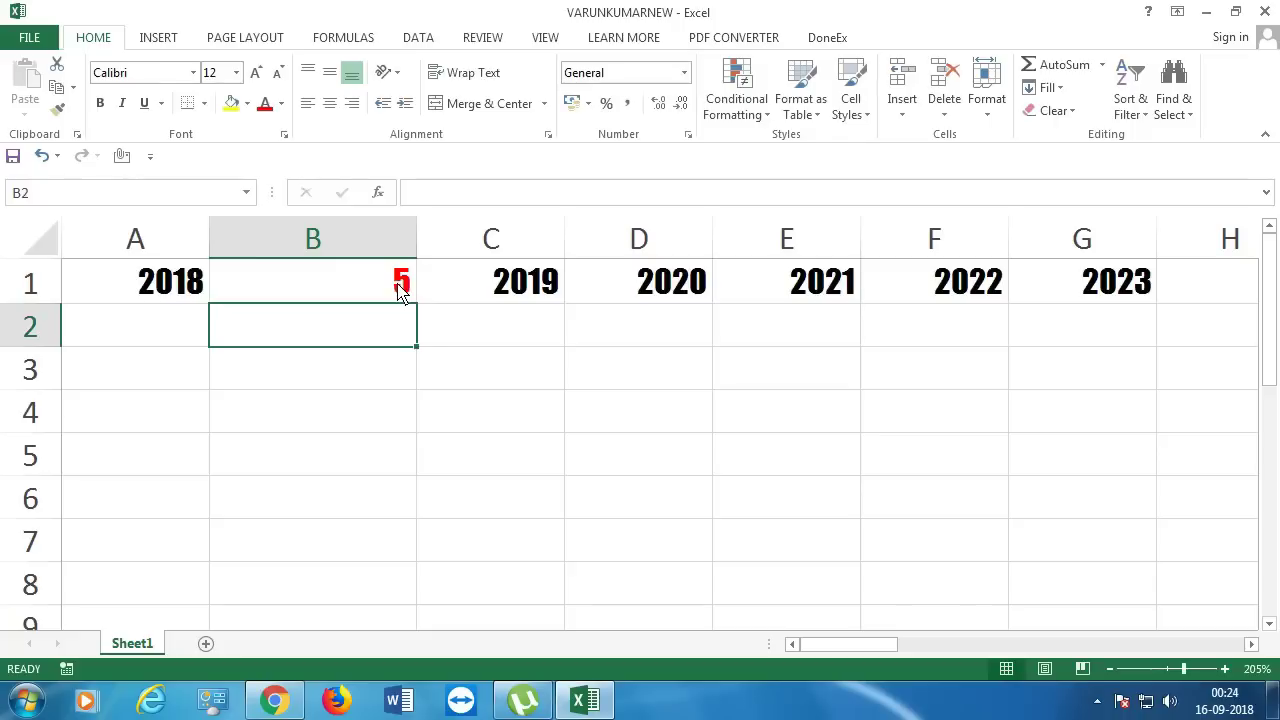
pyautogui.click(343, 293)
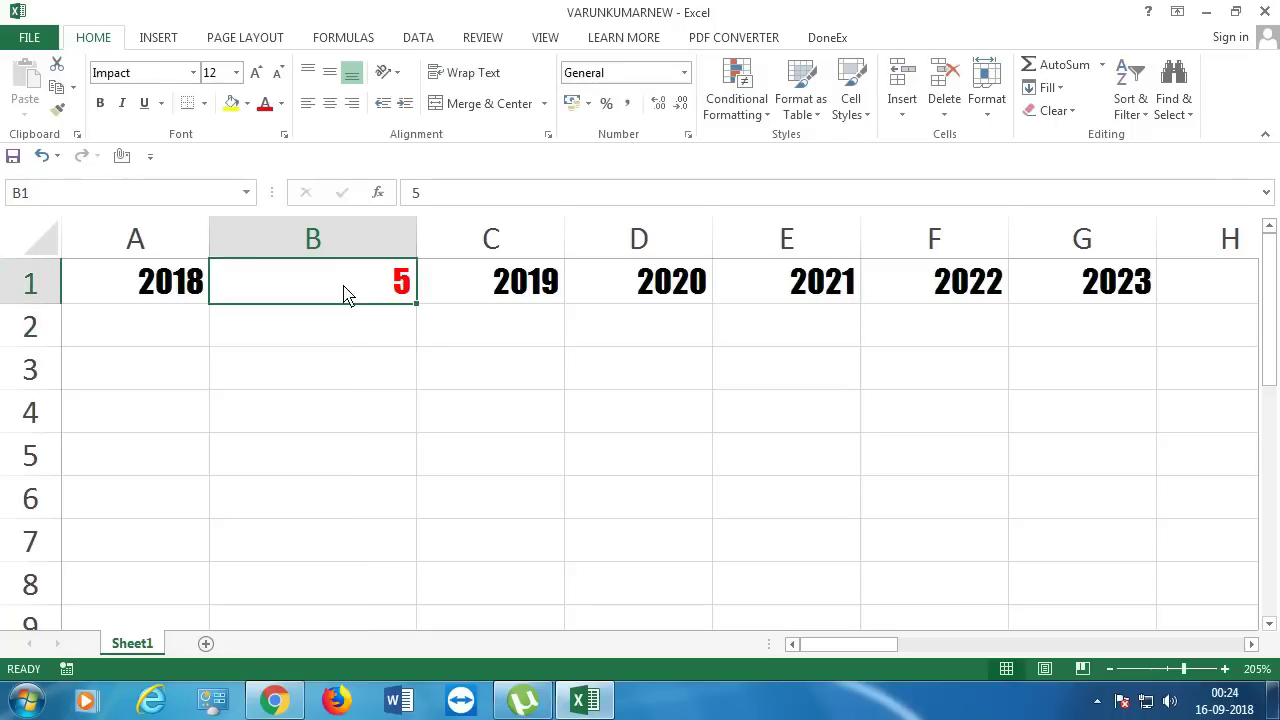